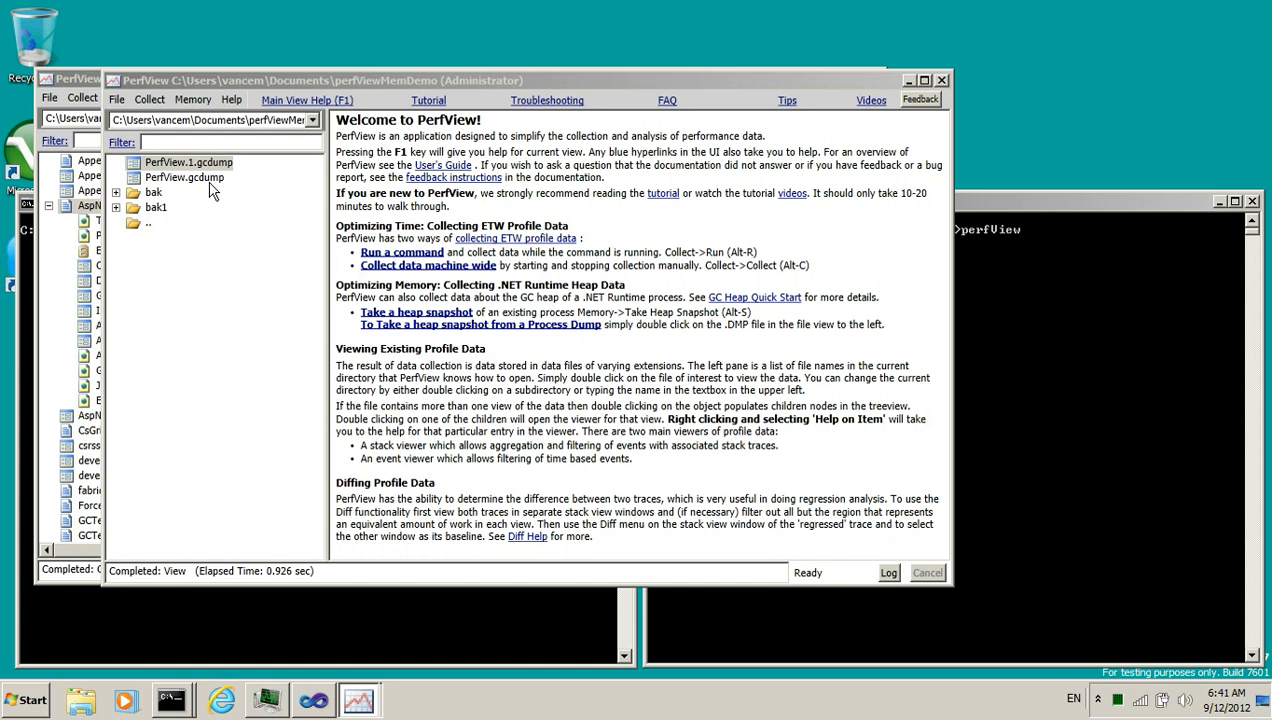
Open the heap stack views of both PerfView.gcdump and PerfView.1.gcdump
{"action": "double_click", "coordinate": [211, 186]}
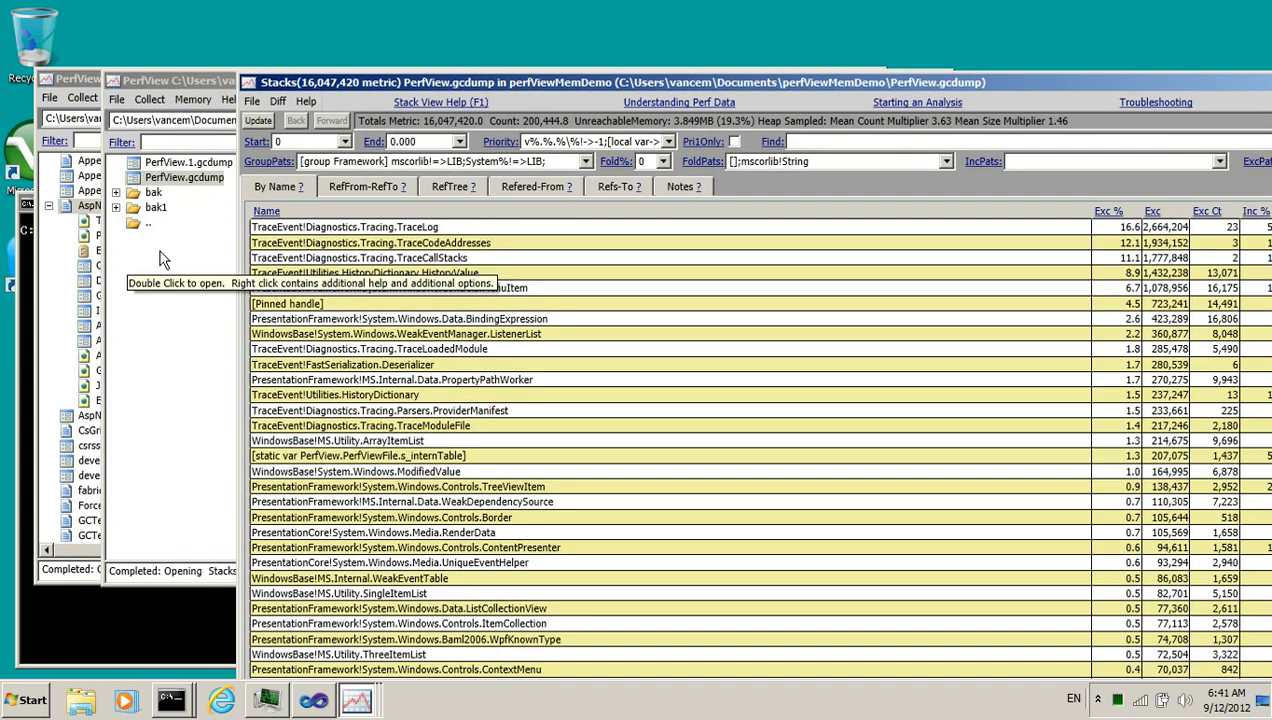
{"action": "left_click", "coordinate": [203, 163]}
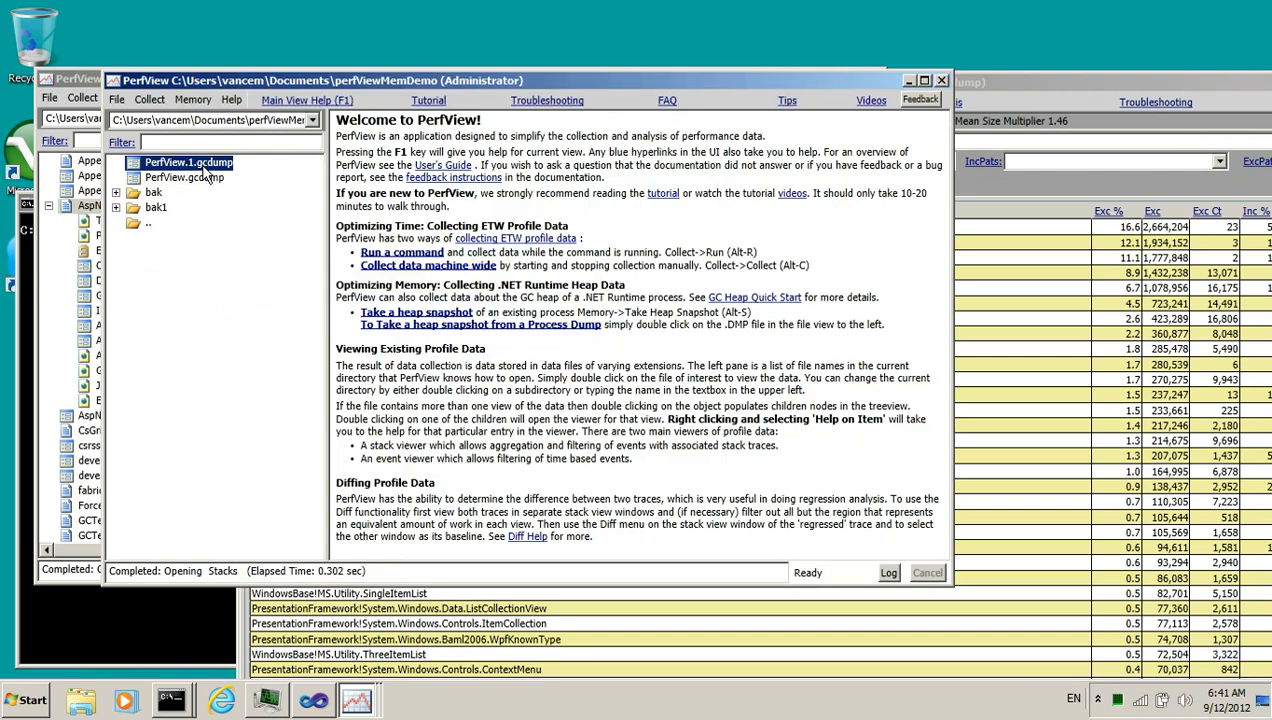
{"action": "double_click", "coordinate": [203, 163]}
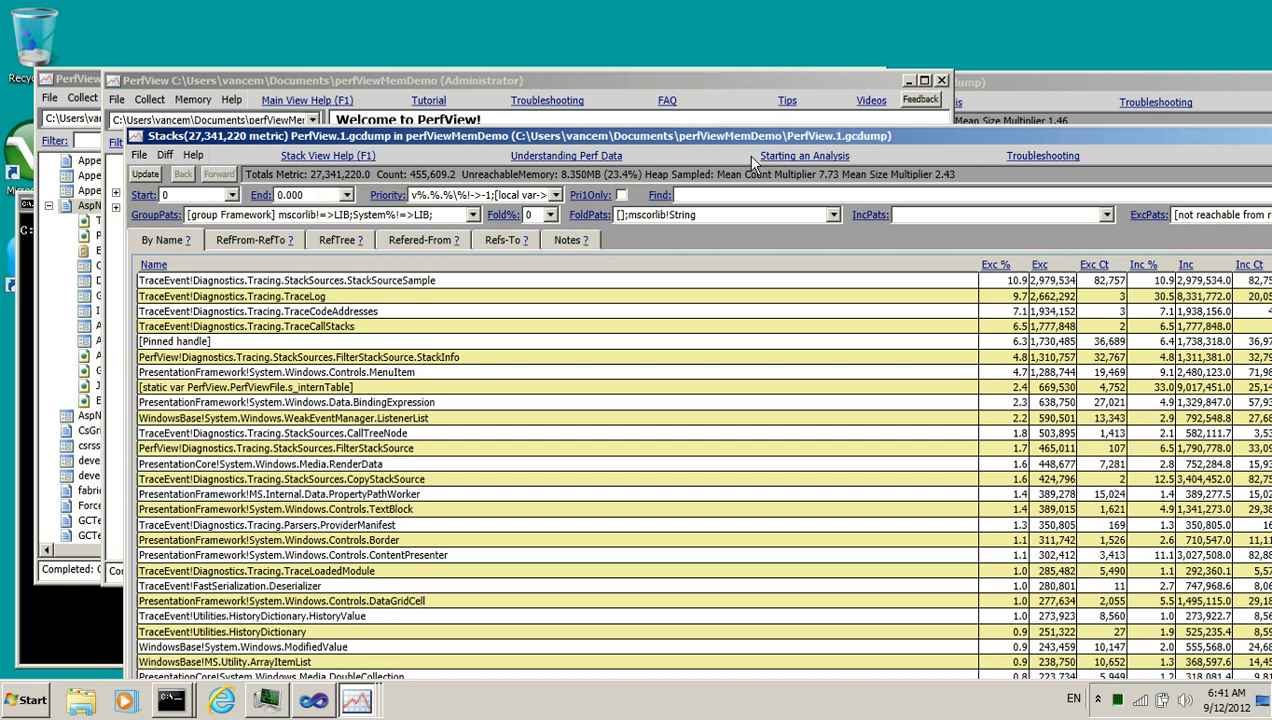
Arrange the two stack windows side by side and compare their total metrics
{"action": "left_click_drag", "start_coordinate": [743, 150], "coordinate": [786, 160]}
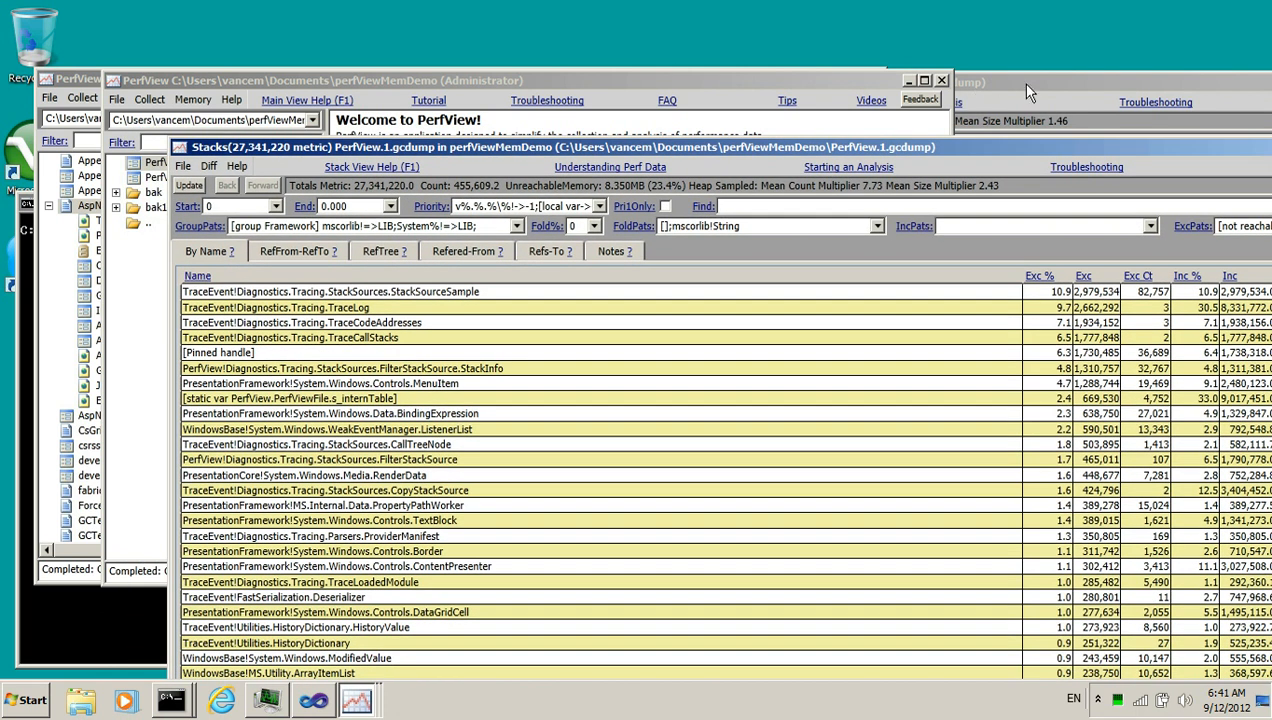
{"action": "left_click", "coordinate": [1024, 86]}
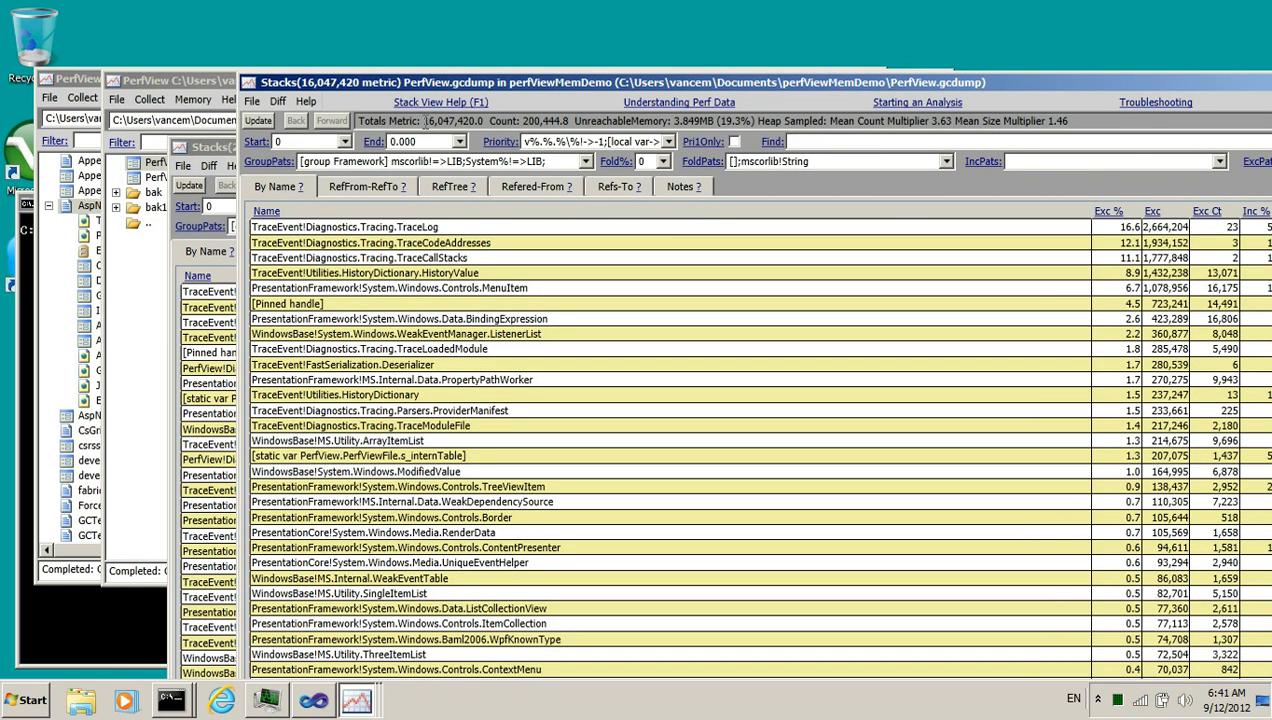
{"action": "left_click", "coordinate": [213, 277]}
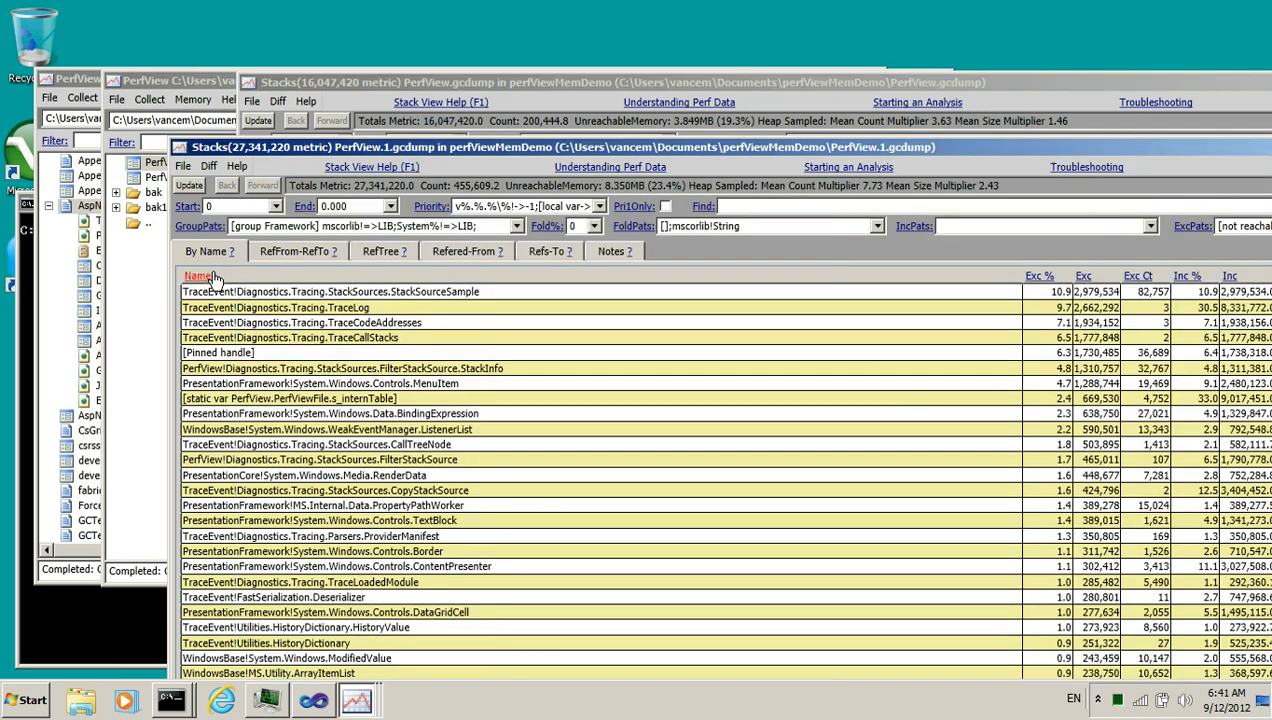
{"action": "left_click", "coordinate": [213, 277]}
{"action": "left_click", "coordinate": [880, 157]}
{"action": "double_click", "coordinate": [380, 185]}
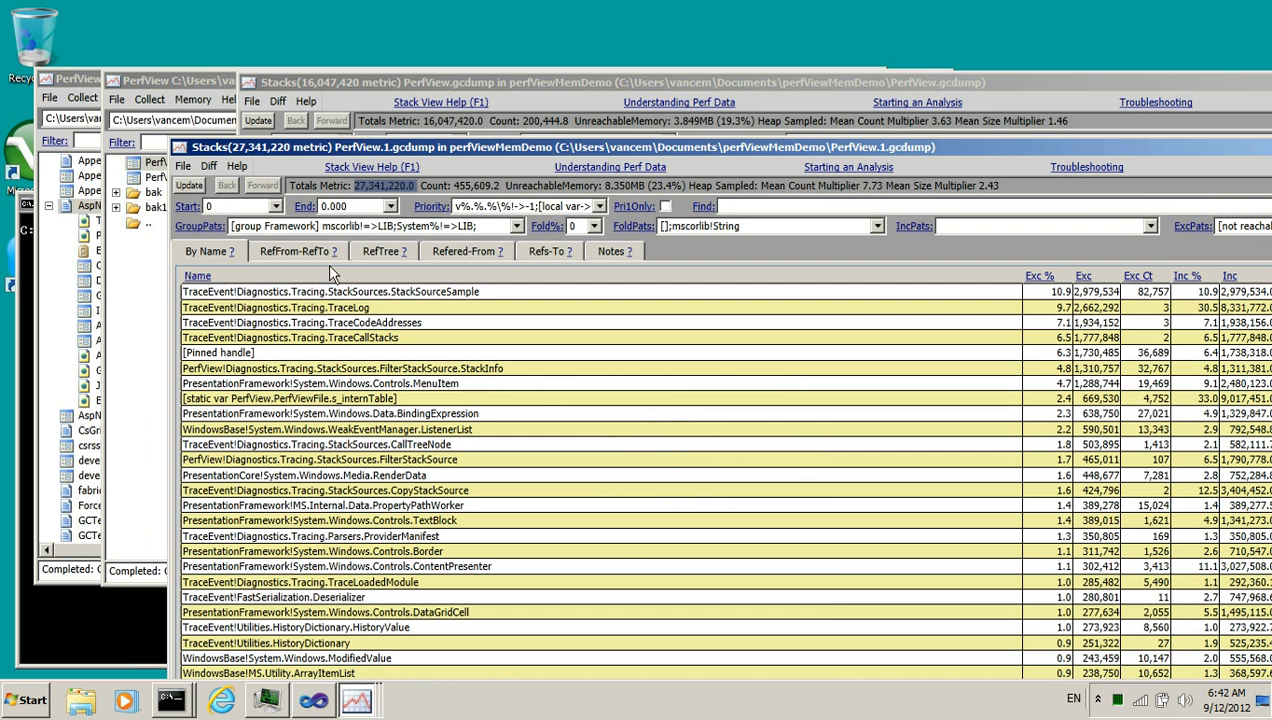
{"action": "left_click_drag", "start_coordinate": [636, 148], "coordinate": [623, 151]}
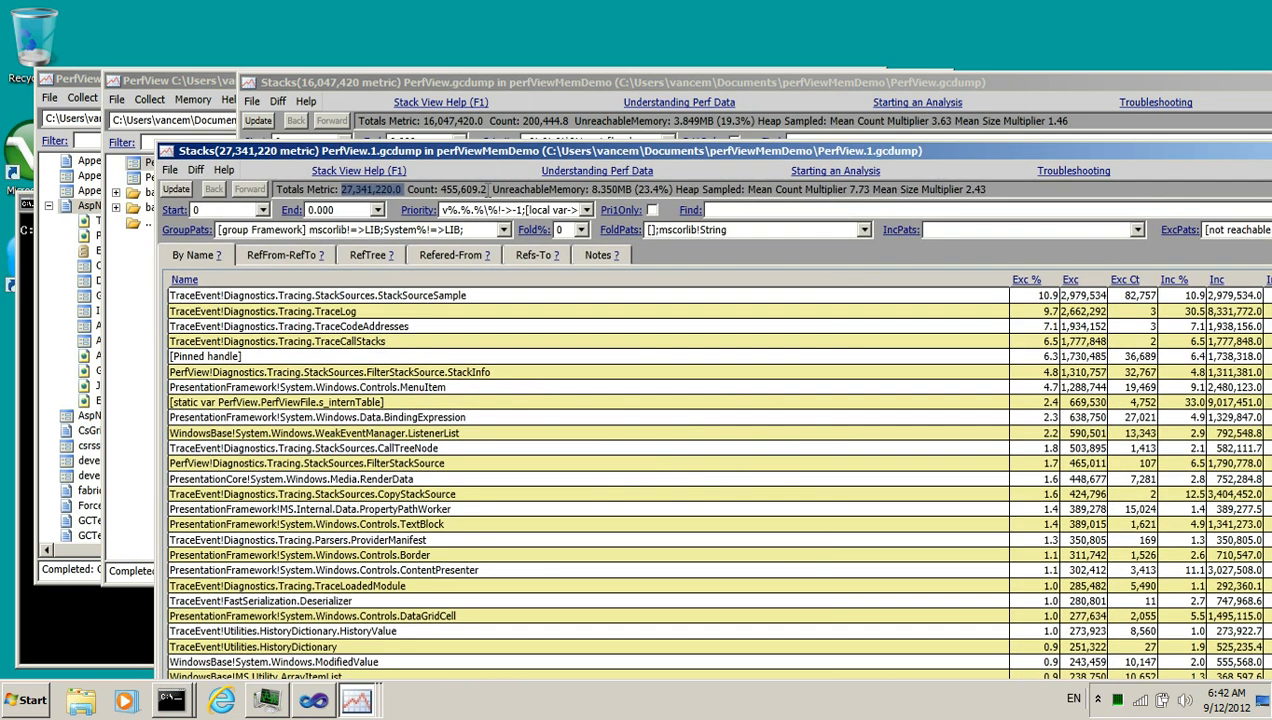
Diff the PerfView.1.gcdump stacks using PerfView.gcdump as the baseline
{"action": "left_click", "coordinate": [196, 172]}
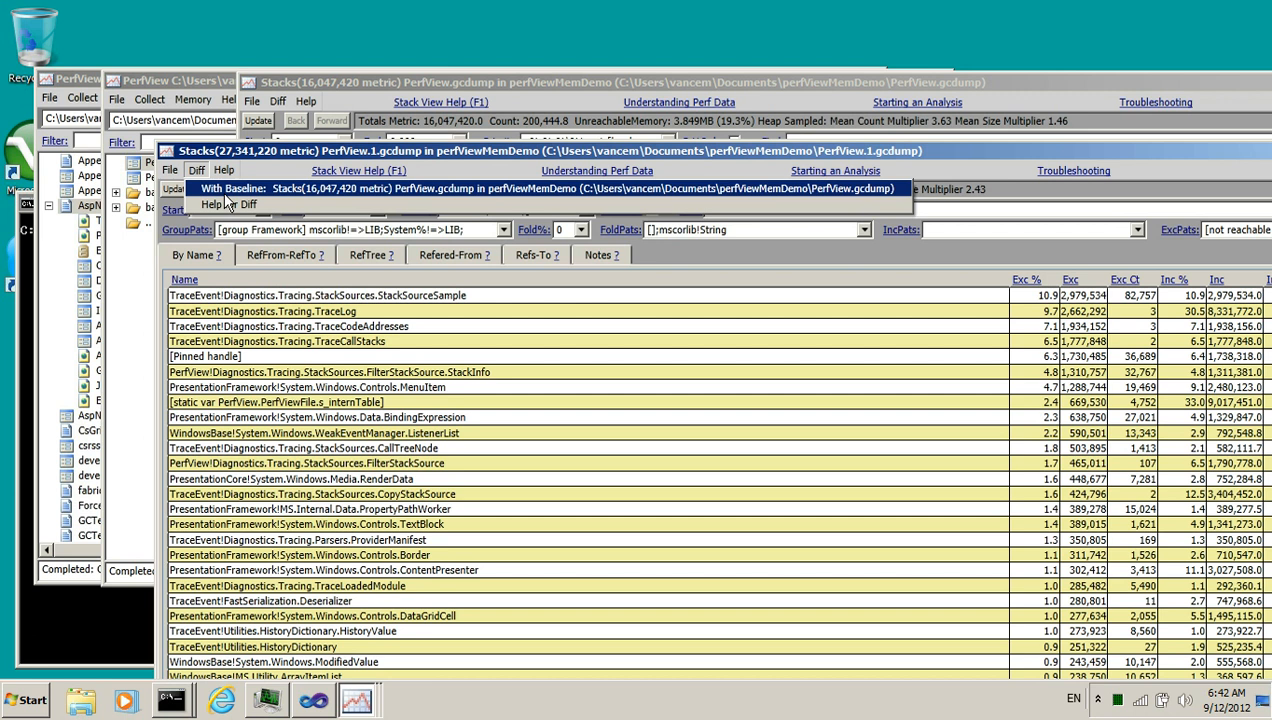
{"action": "left_click", "coordinate": [231, 194]}
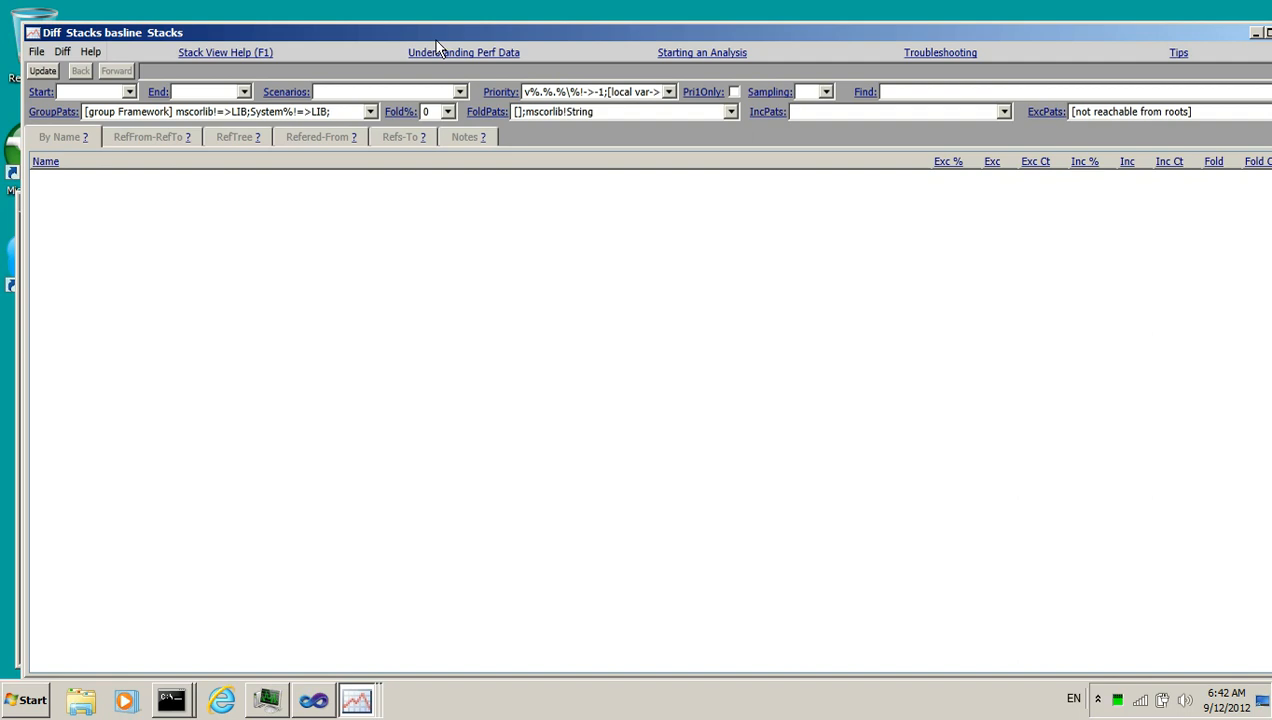
Compare the Totals Metric and Count values across the baseline, test and diff windows
{"action": "left_click_drag", "start_coordinate": [455, 38], "coordinate": [453, 320]}
{"action": "left_click", "coordinate": [588, 84]}
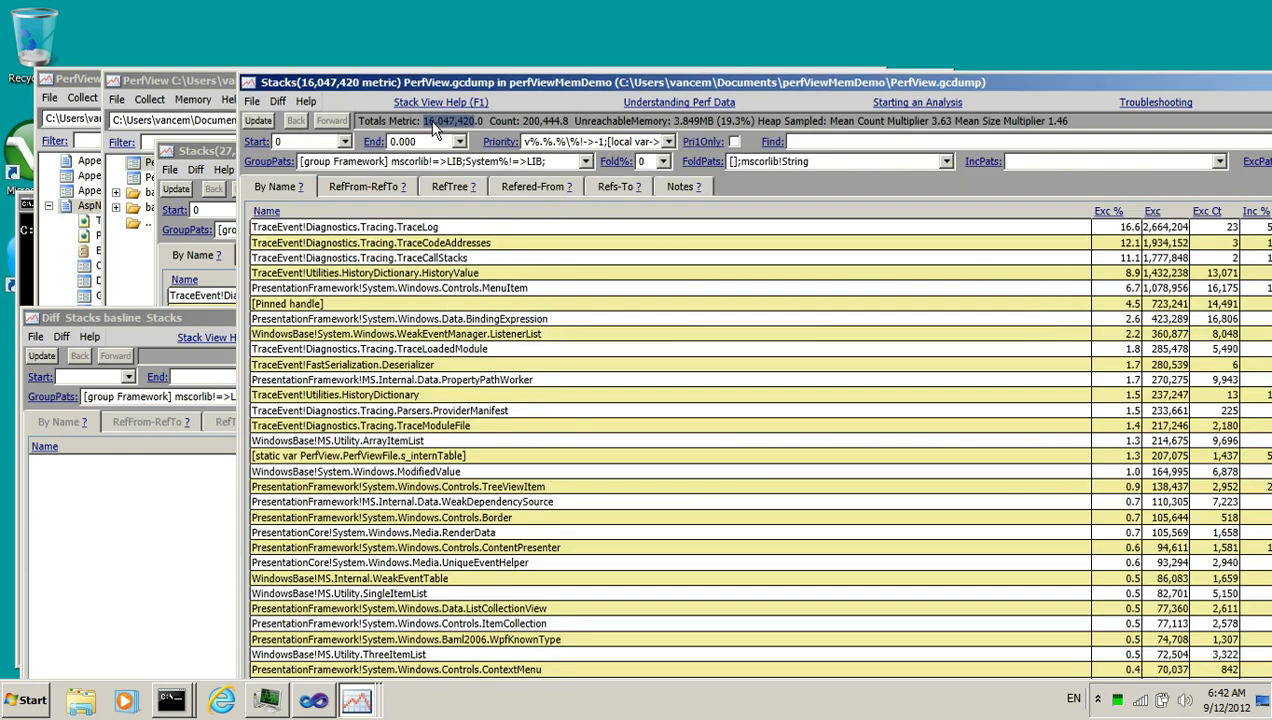
{"action": "left_click_drag", "start_coordinate": [439, 125], "coordinate": [467, 125]}
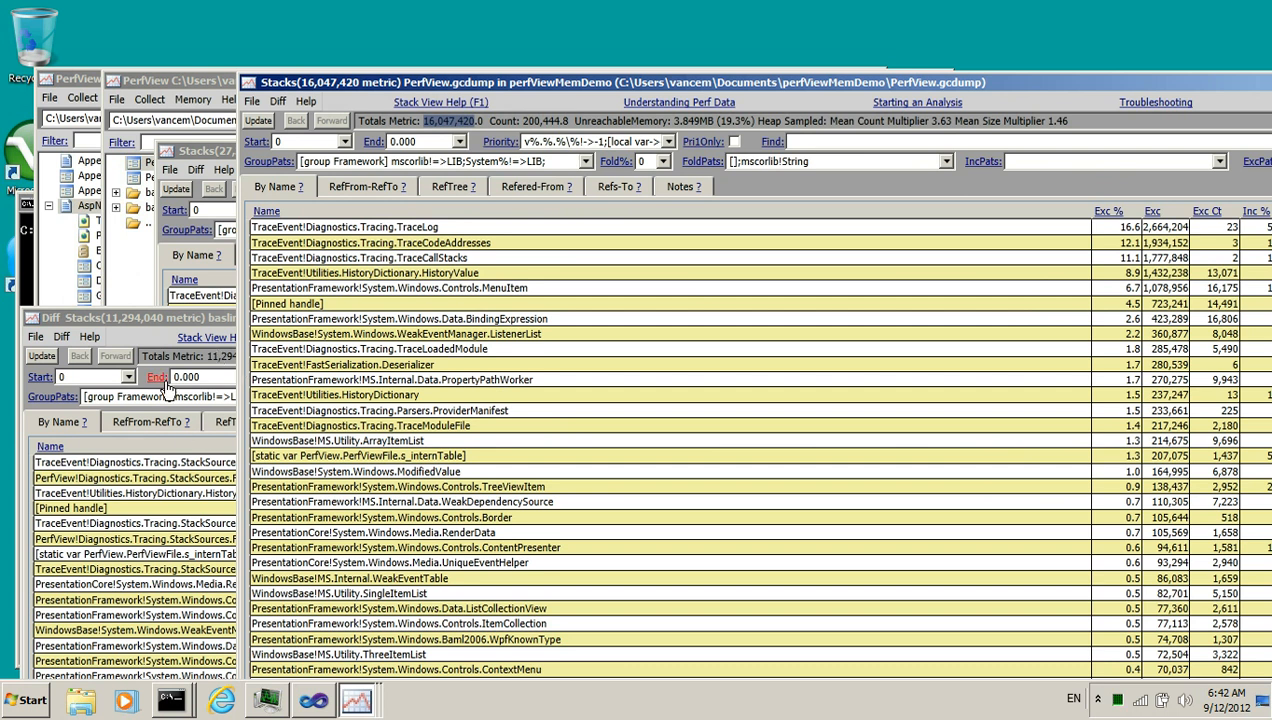
{"action": "left_click", "coordinate": [224, 318]}
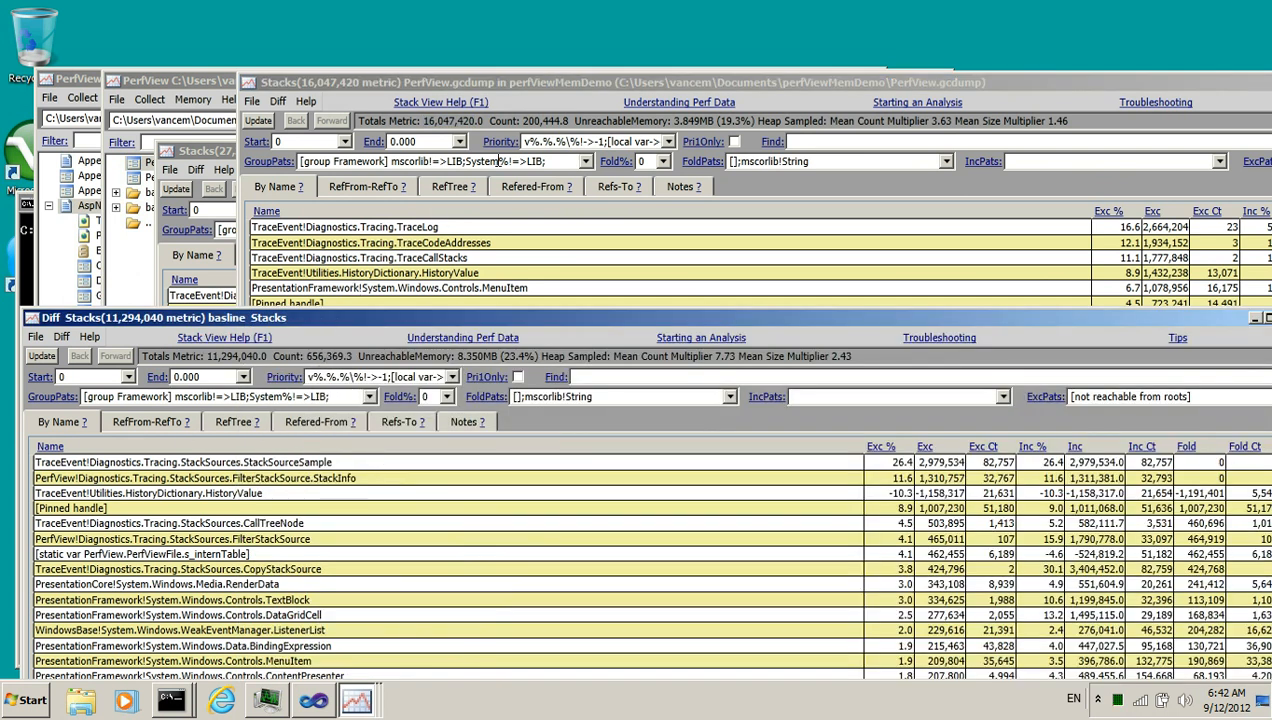
{"action": "left_click_drag", "start_coordinate": [522, 120], "coordinate": [553, 121]}
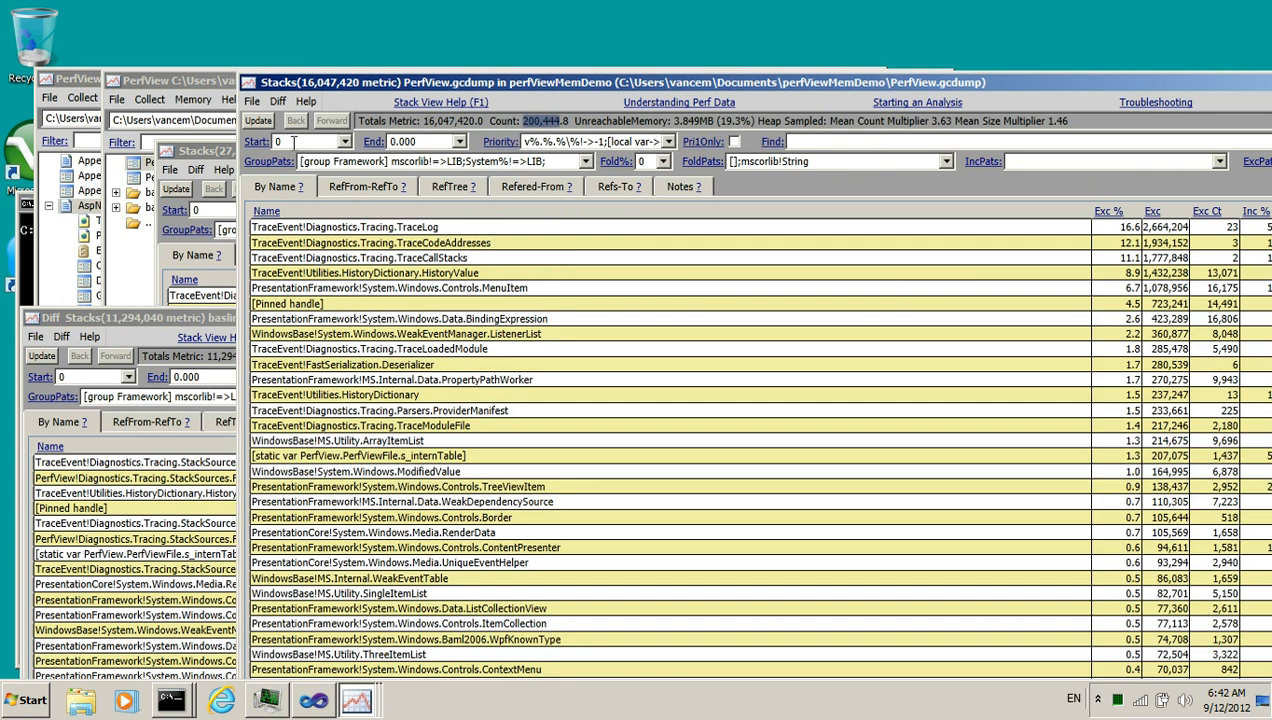
{"action": "left_click", "coordinate": [218, 155]}
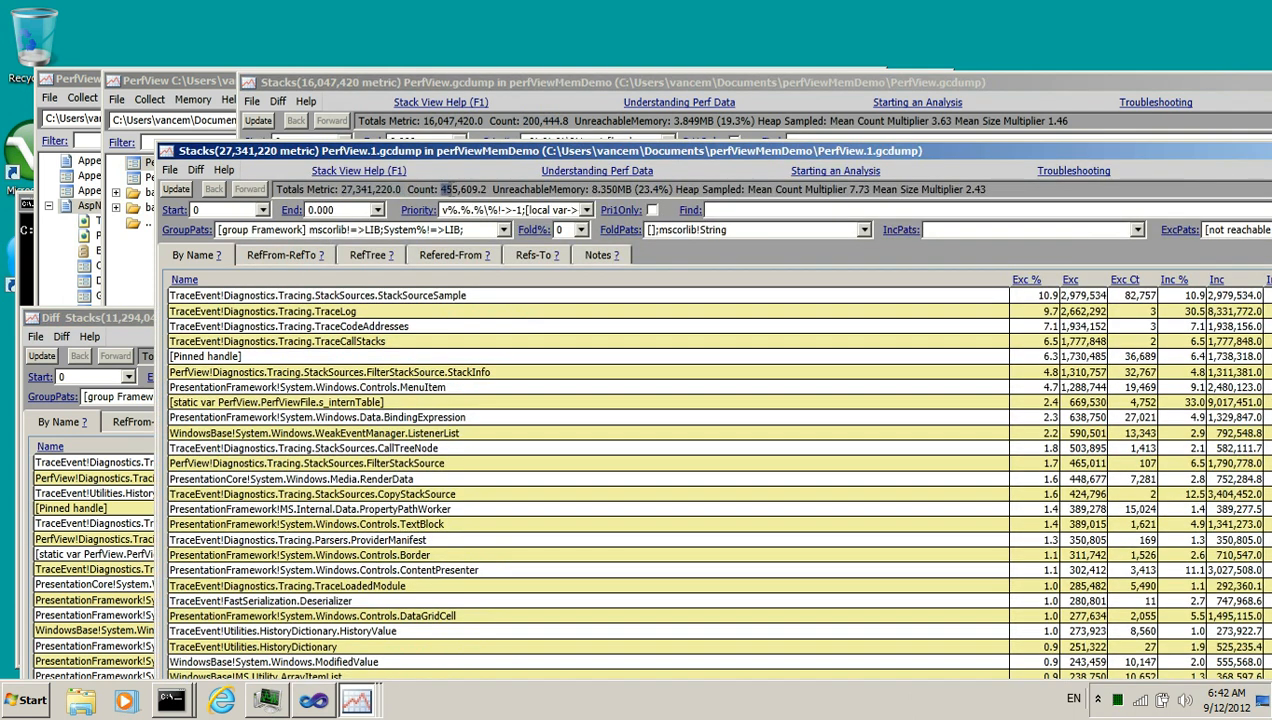
{"action": "left_click_drag", "start_coordinate": [441, 189], "coordinate": [481, 189]}
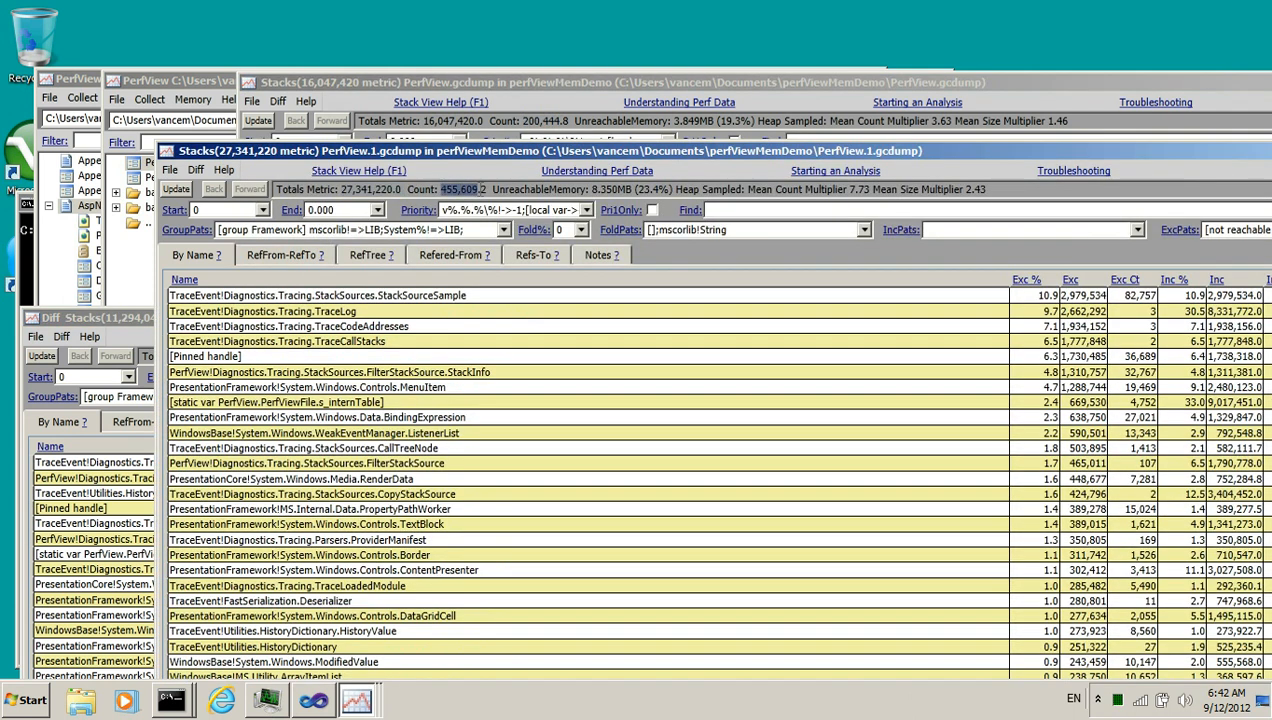
{"action": "left_click", "coordinate": [142, 328]}
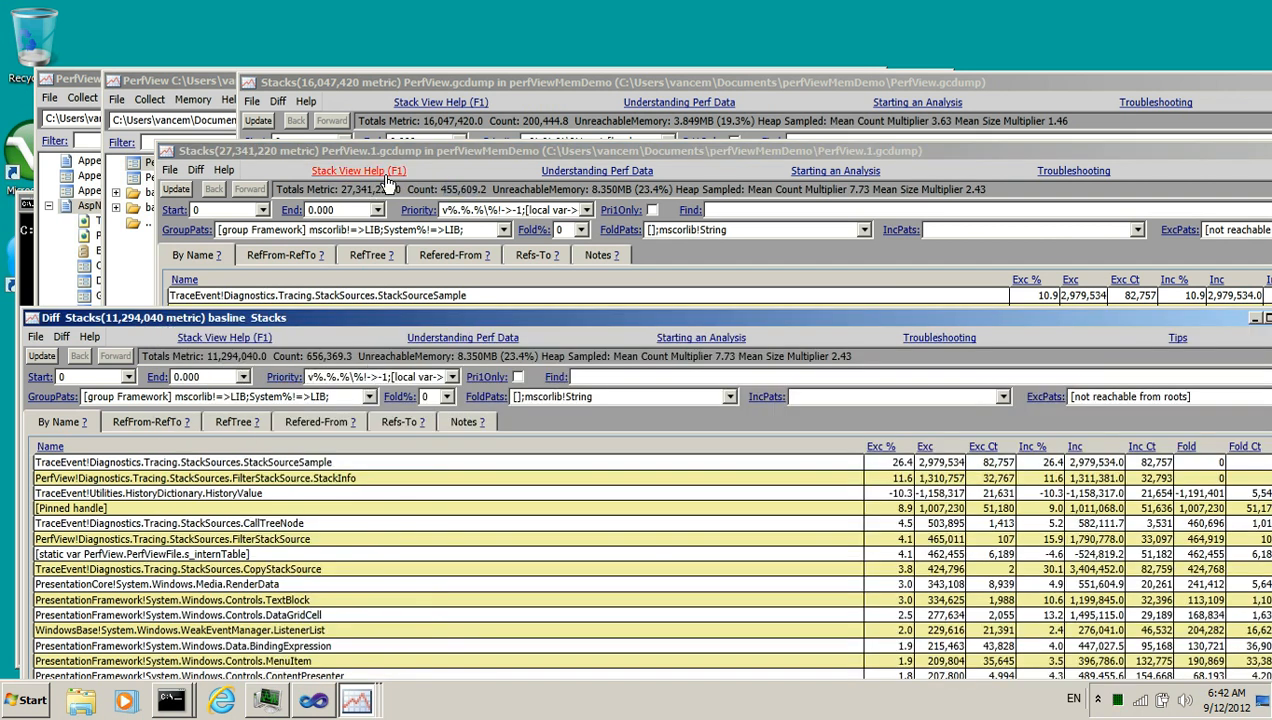
{"action": "left_click_drag", "start_coordinate": [341, 189], "coordinate": [403, 190]}
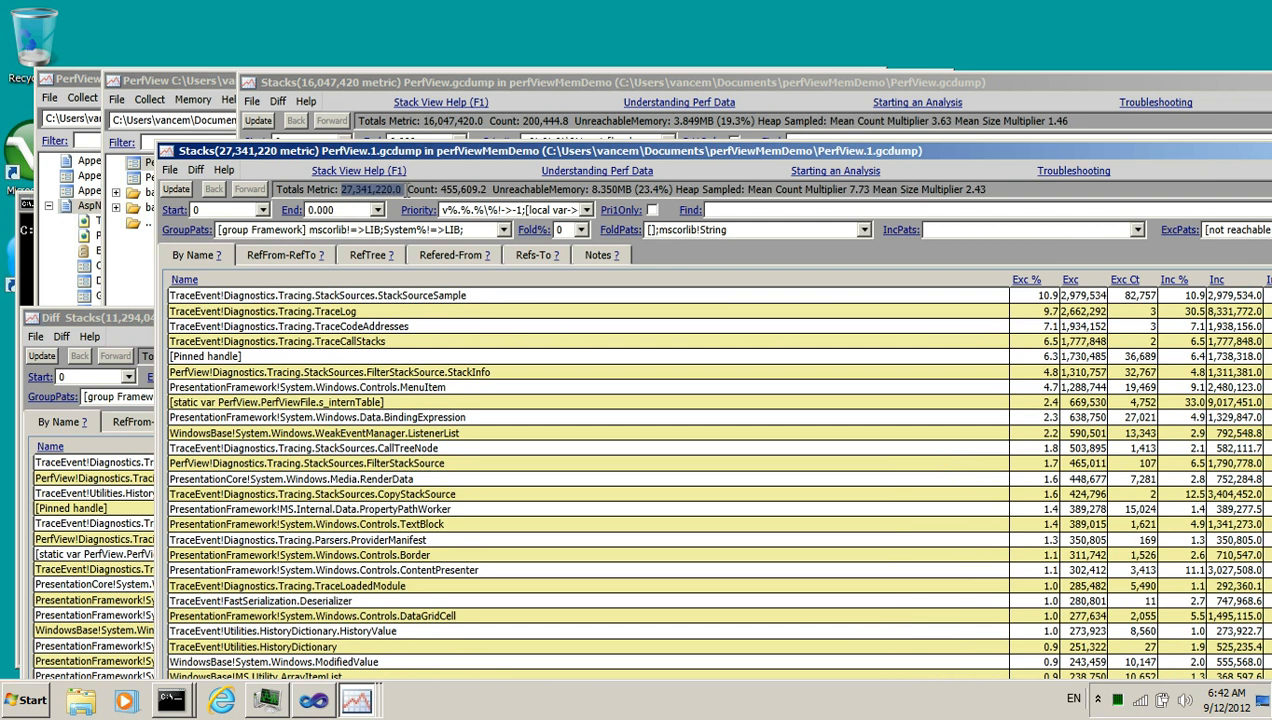
{"action": "left_click_drag", "start_coordinate": [423, 122], "coordinate": [484, 121]}
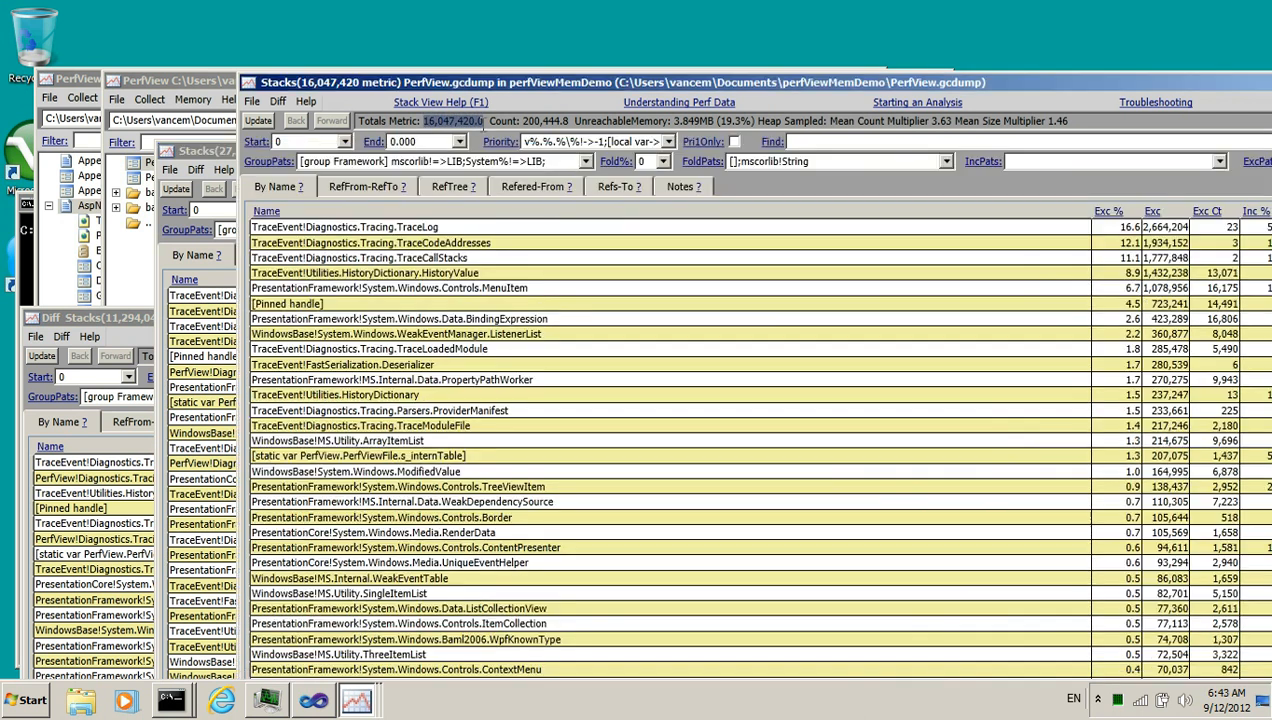
{"action": "left_click", "coordinate": [140, 317]}
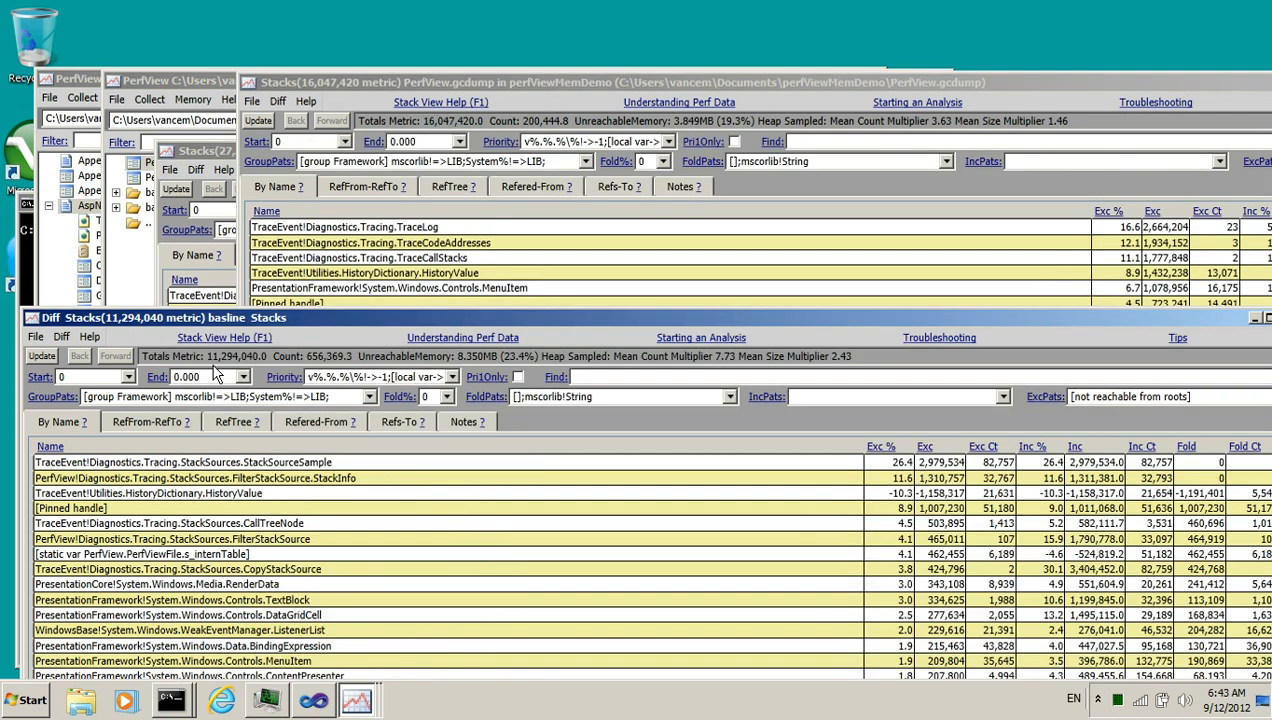
{"action": "left_click_drag", "start_coordinate": [211, 357], "coordinate": [236, 357]}
{"action": "left_click_drag", "start_coordinate": [420, 318], "coordinate": [402, 8]}
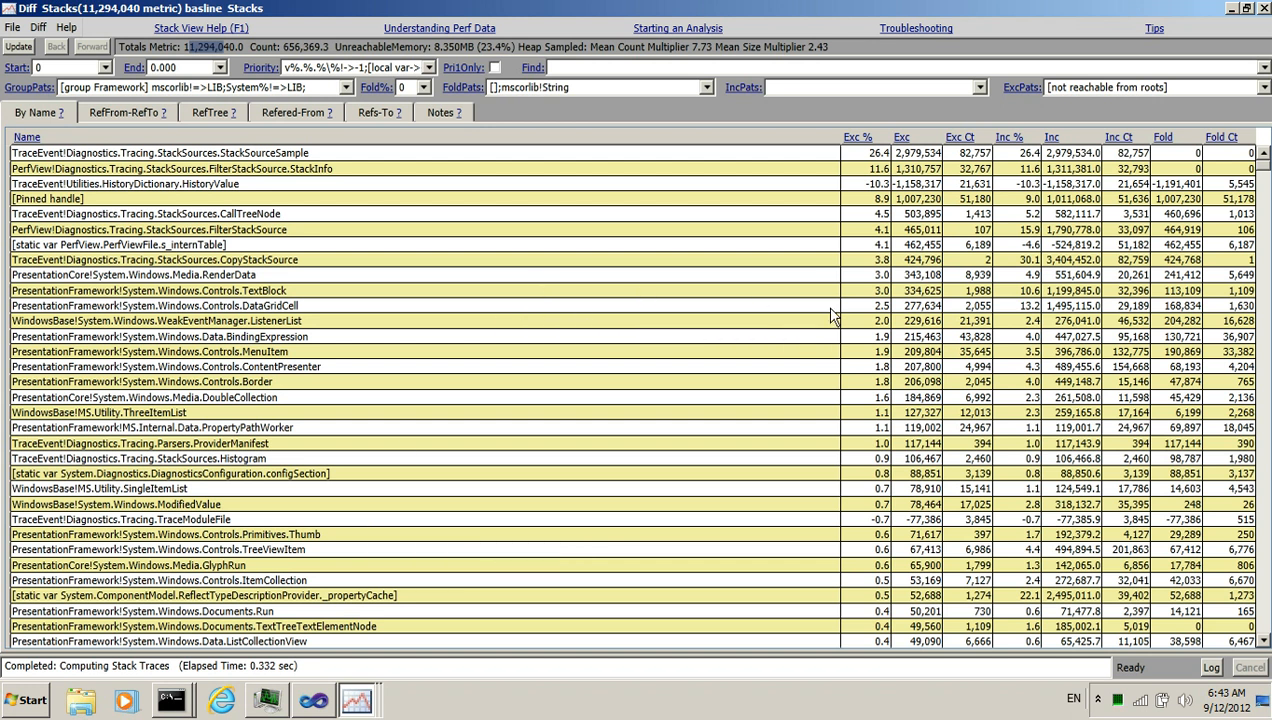
Inspect the top diff entries and open the Refered-From tree for TraceEvent!Diagnostics.Tracing.StackSources.StackSourceSample
{"action": "left_click", "coordinate": [877, 188]}
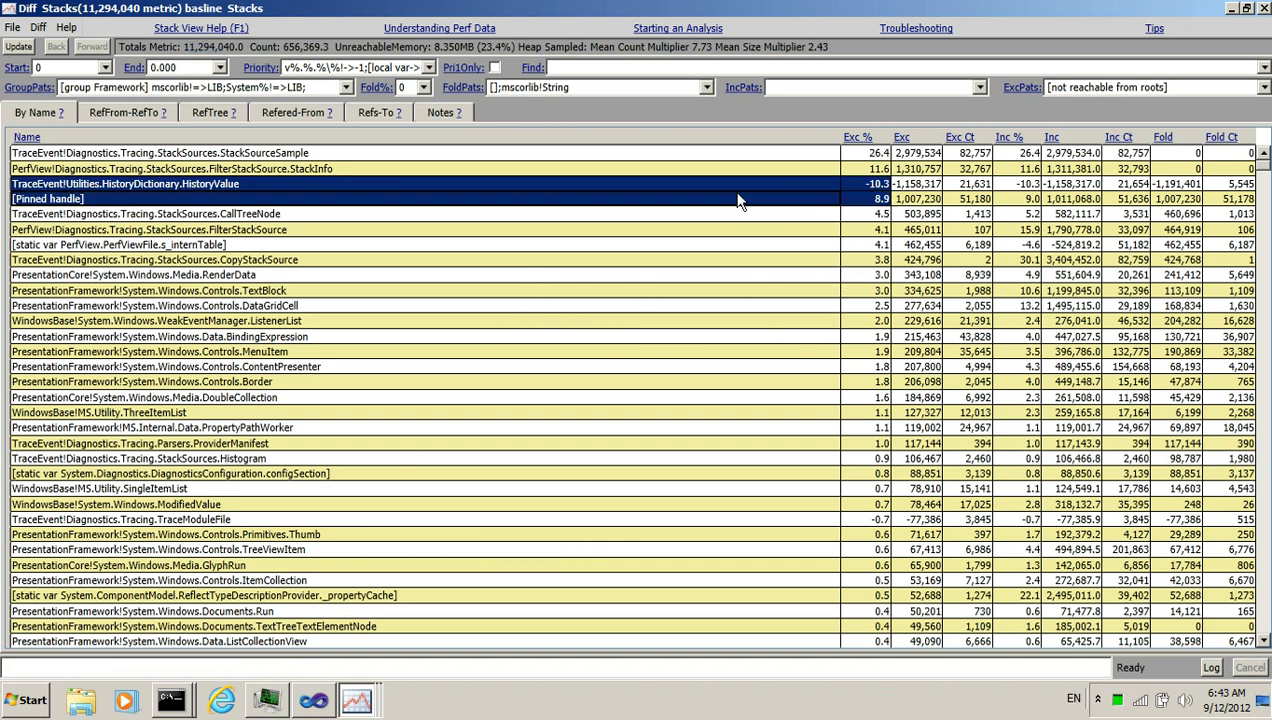
{"action": "left_click", "coordinate": [838, 259]}
{"action": "left_click", "coordinate": [868, 188]}
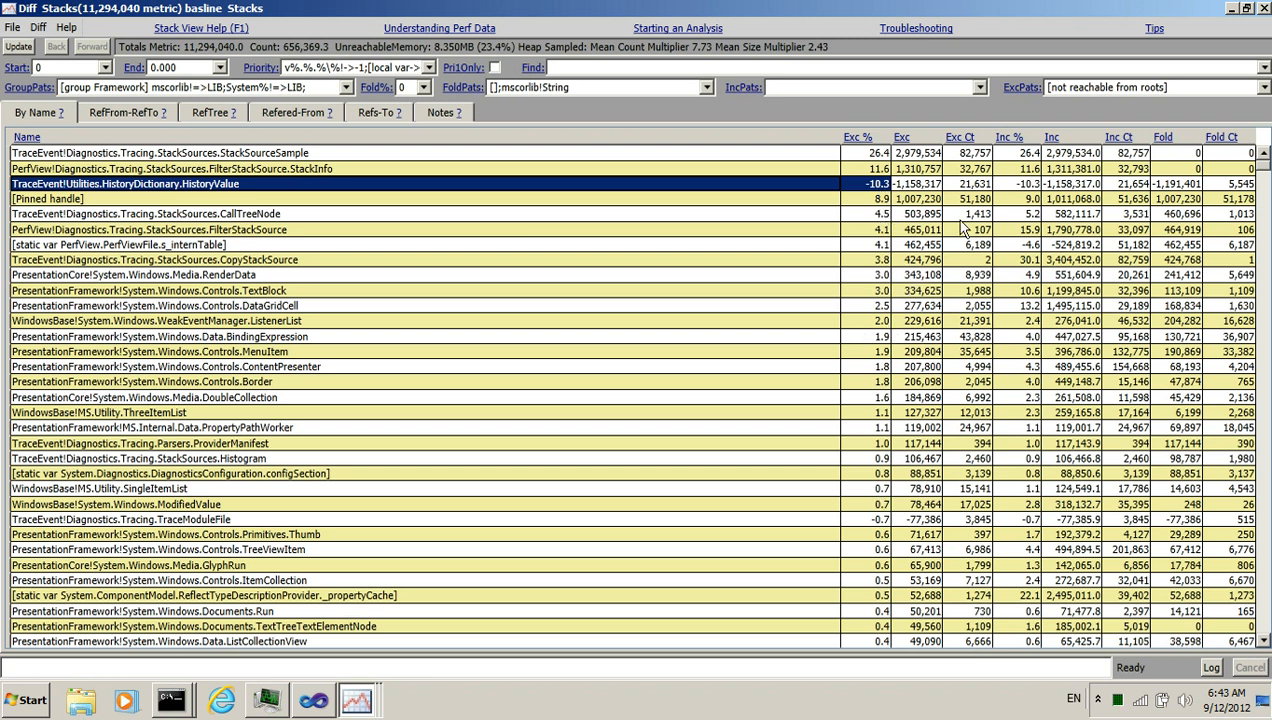
{"action": "left_click_drag", "start_coordinate": [926, 185], "coordinate": [872, 189]}
{"action": "left_click", "coordinate": [873, 188]}
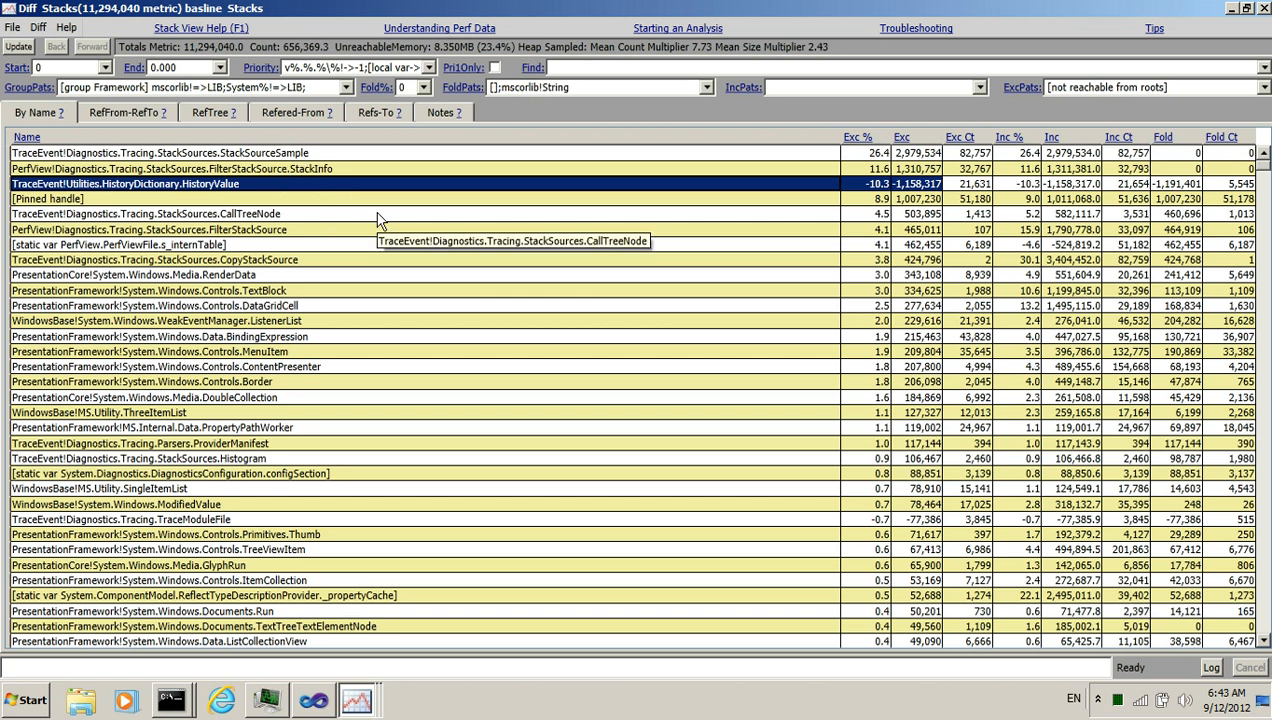
{"action": "double_click", "coordinate": [274, 160]}
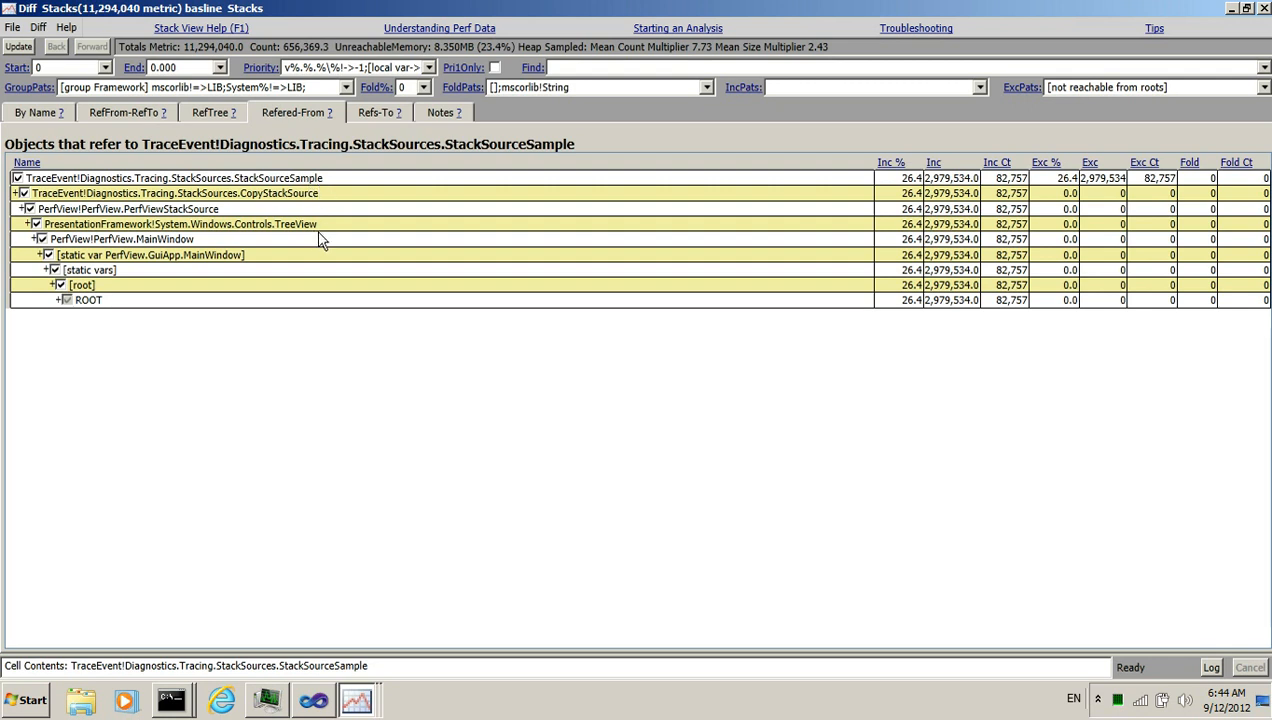
{"action": "key", "text": "alt+Tab"}
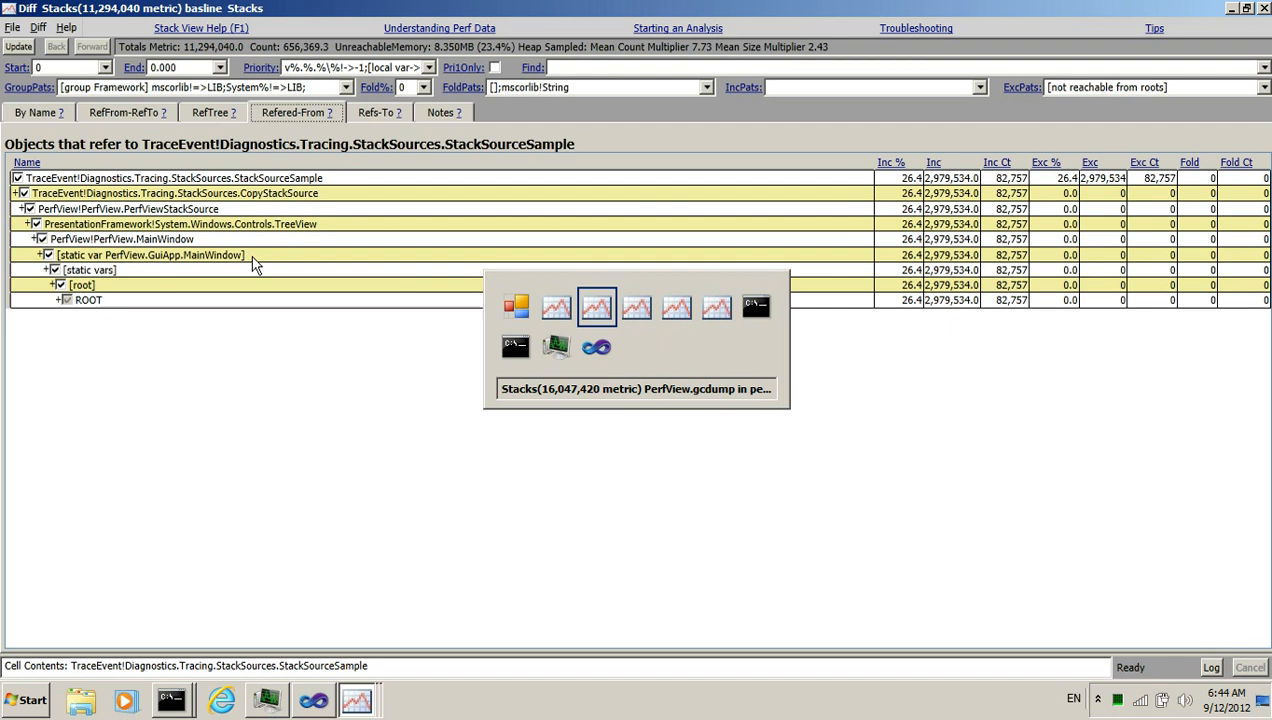
{"action": "key", "text": "alt+Tab"}
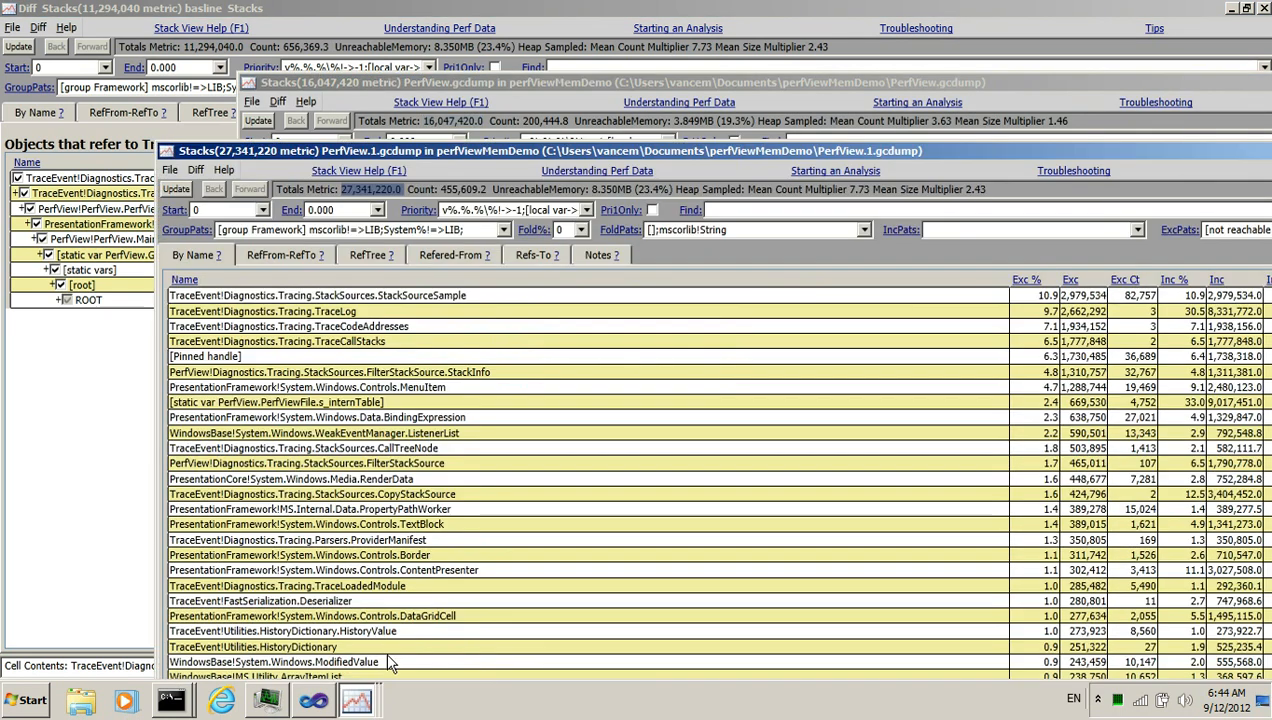
{"action": "left_click", "coordinate": [359, 693]}
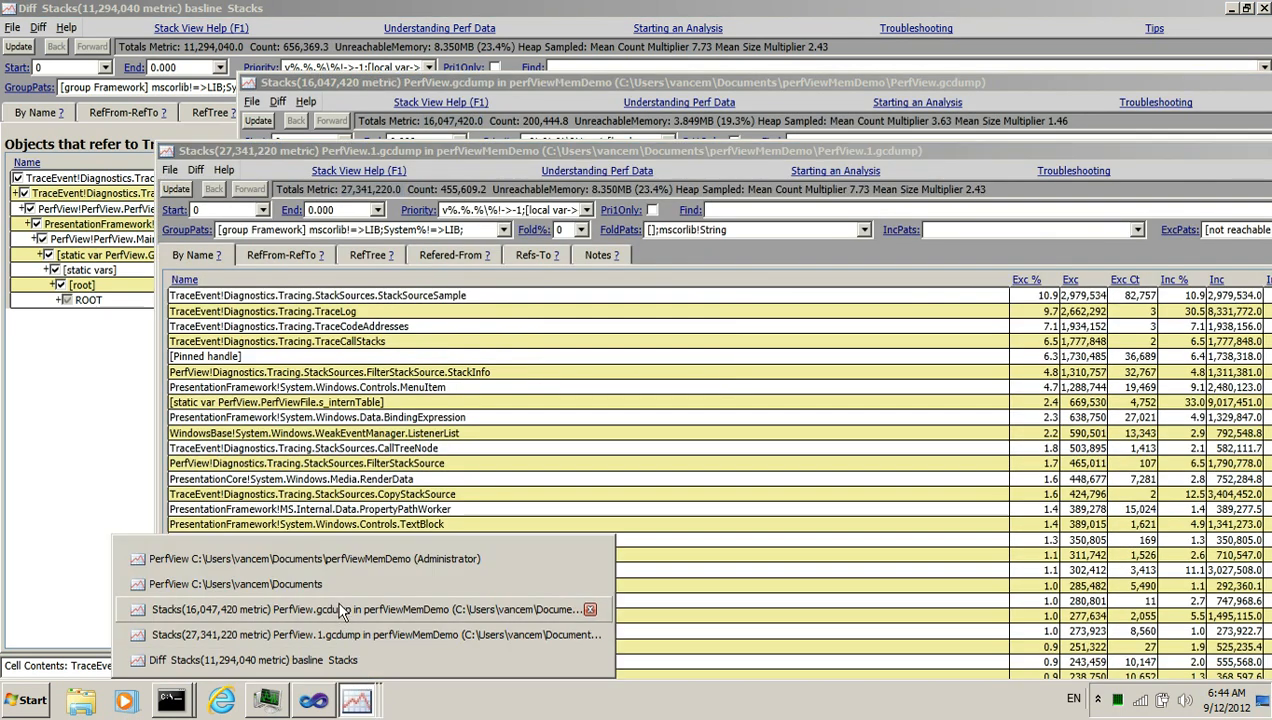
{"action": "left_click", "coordinate": [340, 584]}
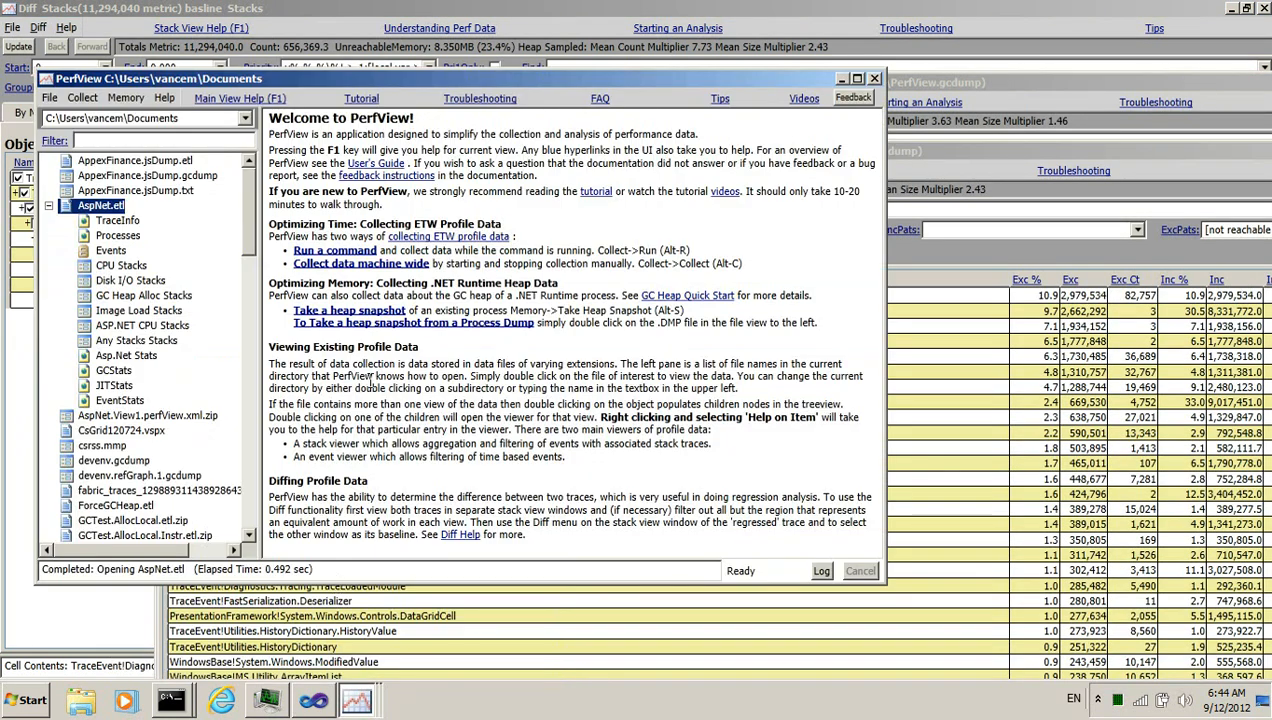
{"action": "left_click_drag", "start_coordinate": [437, 86], "coordinate": [445, 279]}
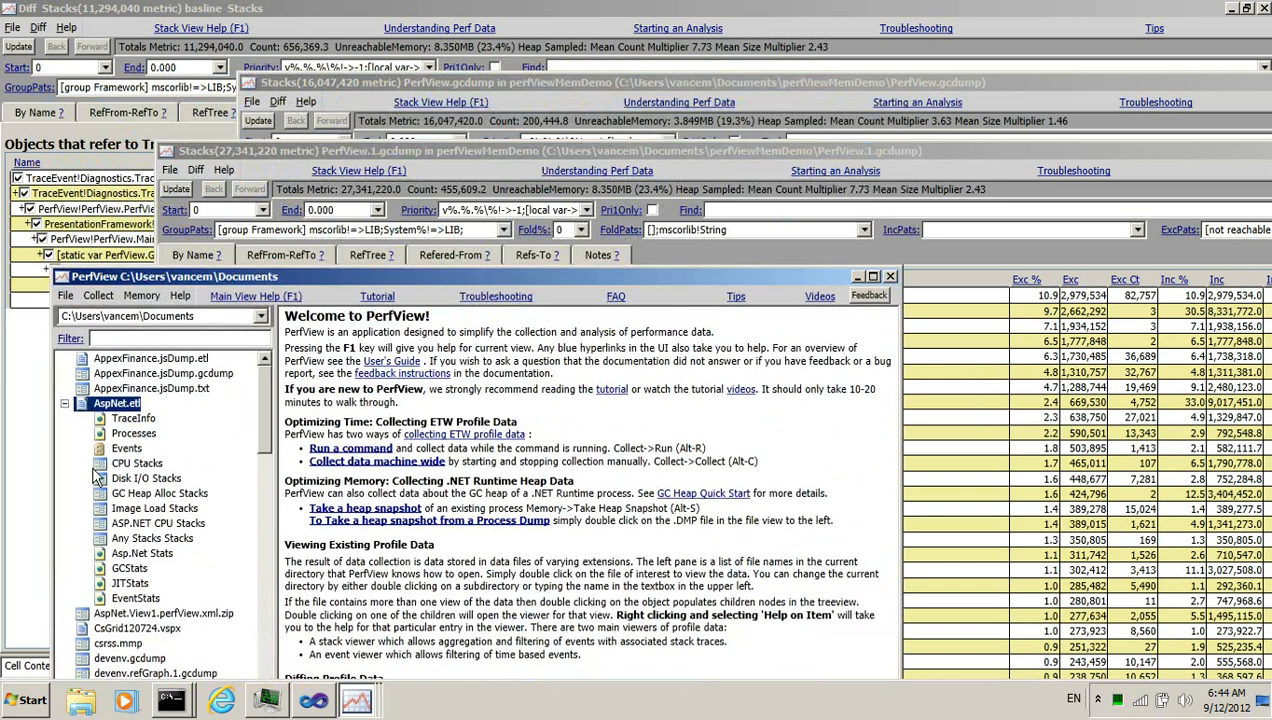
{"action": "left_click", "coordinate": [42, 430]}
Examine the reference chain from StackSourceSample up to ROOT in the Refered-From tree
{"action": "left_click", "coordinate": [195, 240]}
{"action": "left_click", "coordinate": [246, 226]}
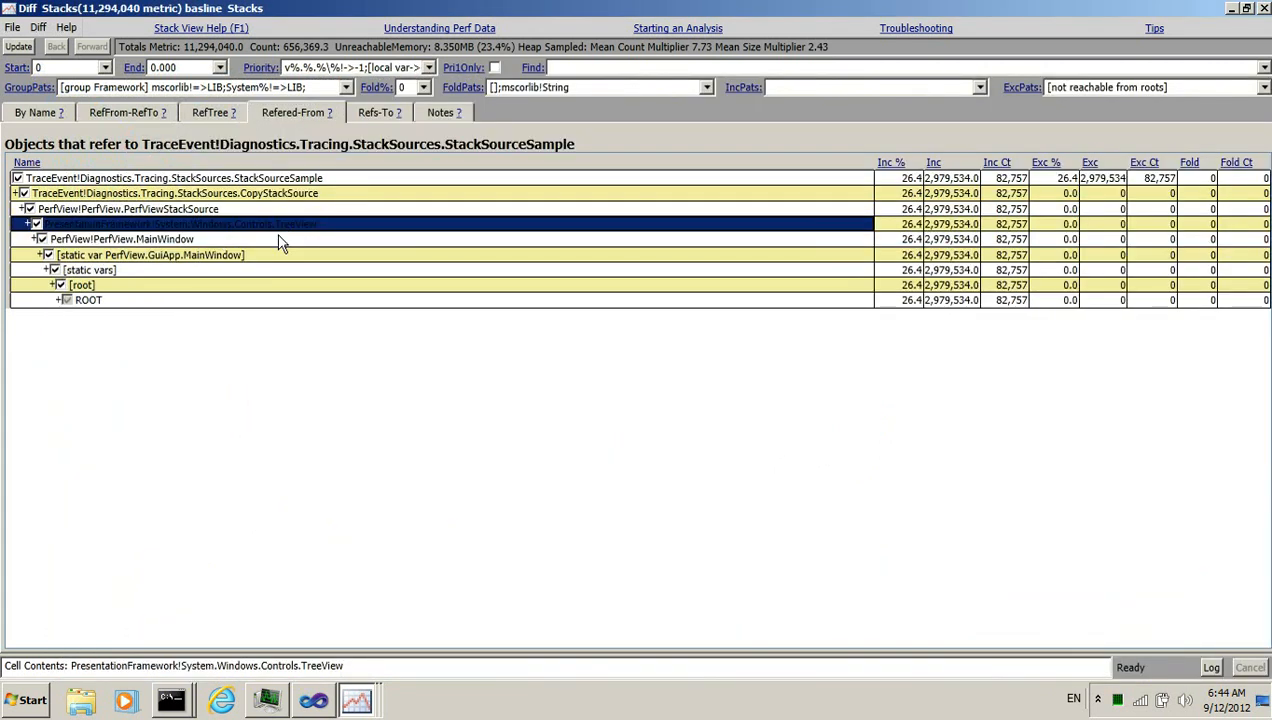
{"action": "key", "text": "alt+Tab"}
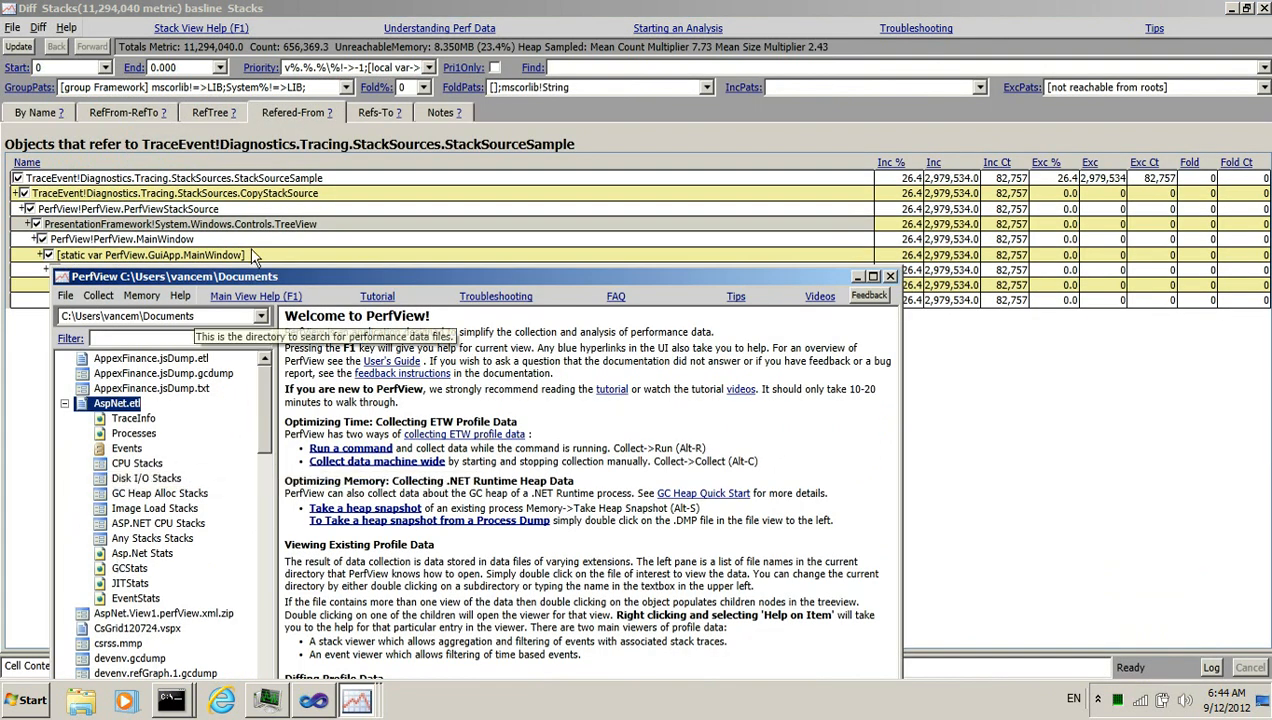
{"action": "left_click", "coordinate": [132, 465]}
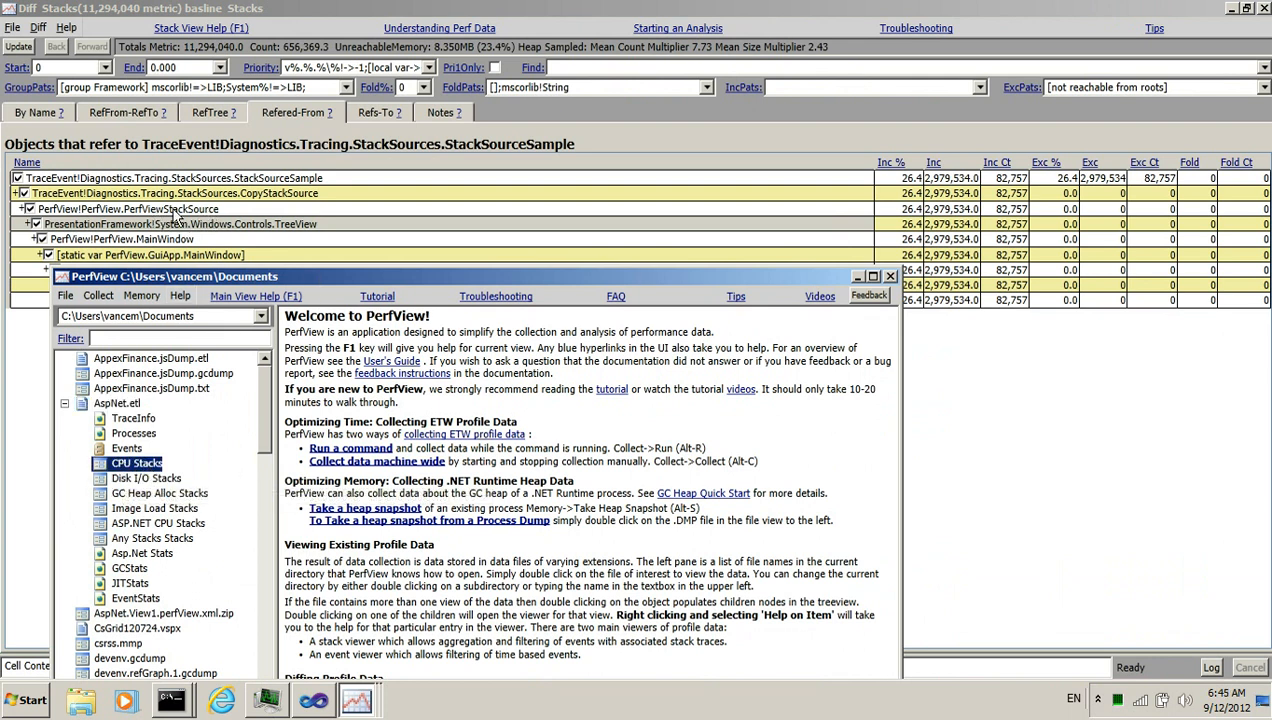
{"action": "left_click", "coordinate": [173, 210]}
{"action": "left_click", "coordinate": [285, 225]}
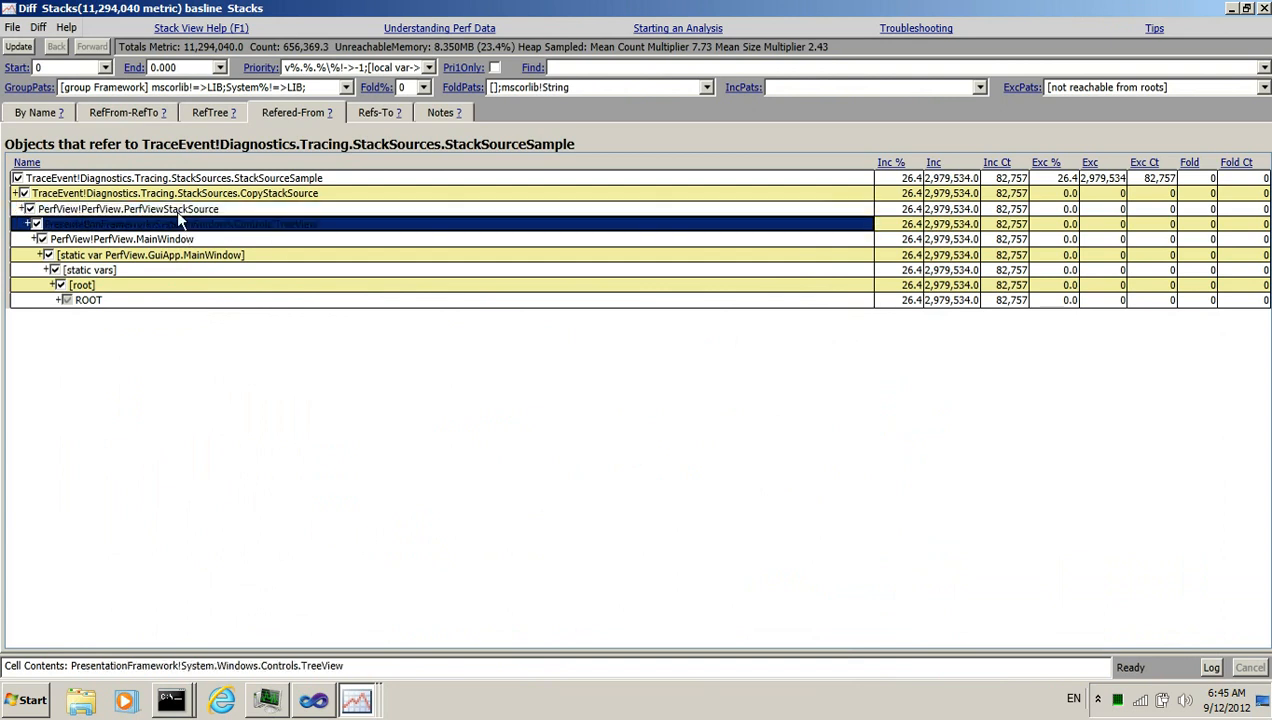
{"action": "left_click", "coordinate": [305, 179]}
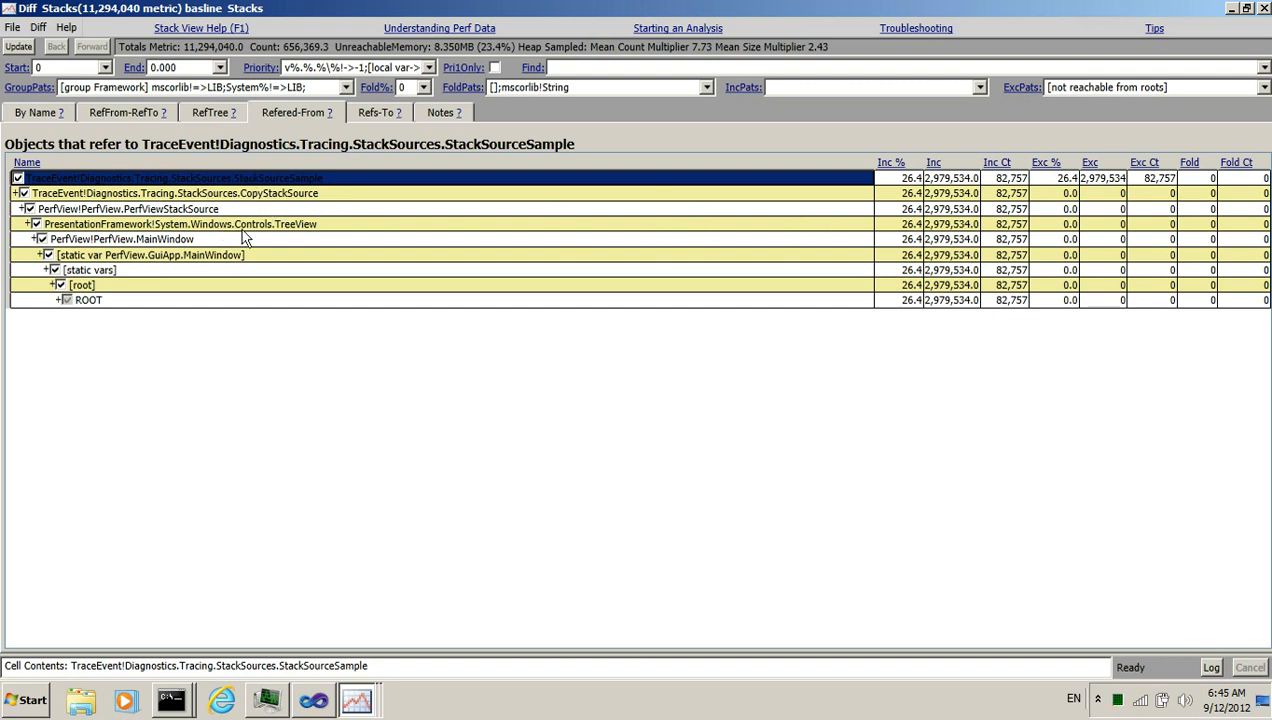
{"action": "key", "text": "alt+Tab"}
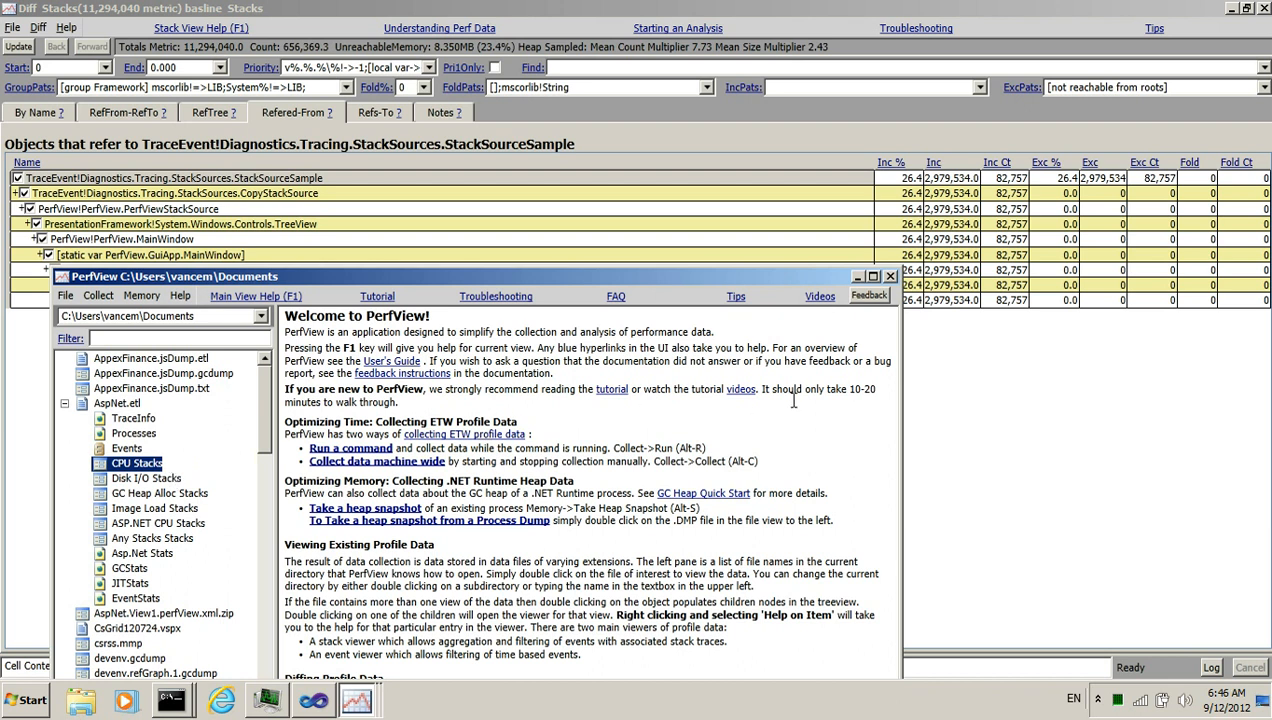
{"action": "left_click", "coordinate": [955, 184]}
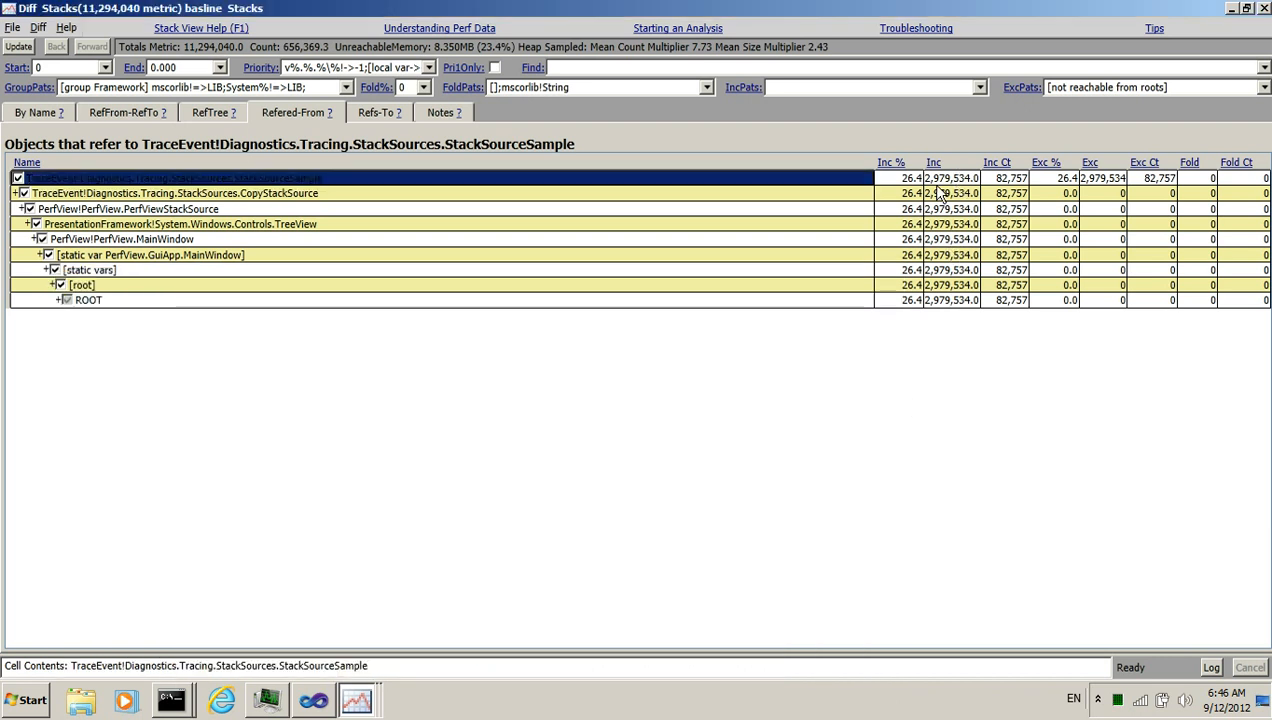
Open the Refered-From tree for PerfView!Diagnostics.Tracing.StackSources.FilterStackSource.StackInfo from the By Name view
{"action": "key", "text": "alt+Tab"}
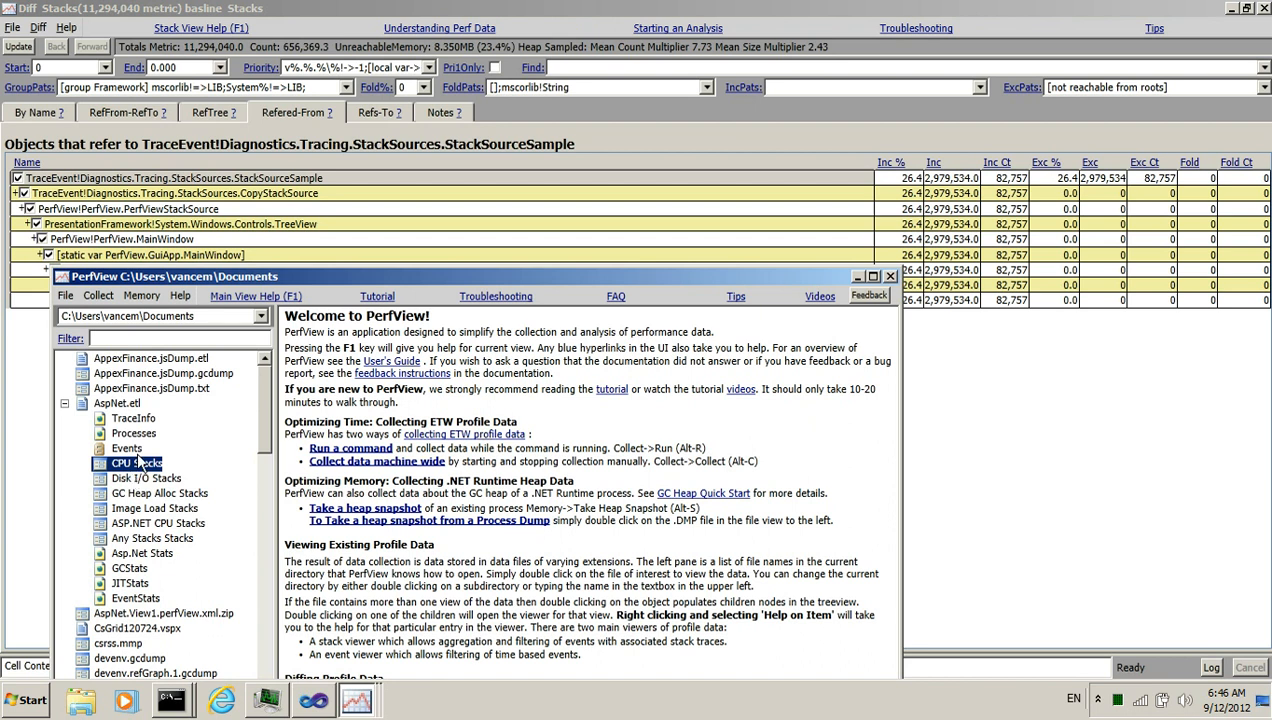
{"action": "left_click", "coordinate": [40, 117]}
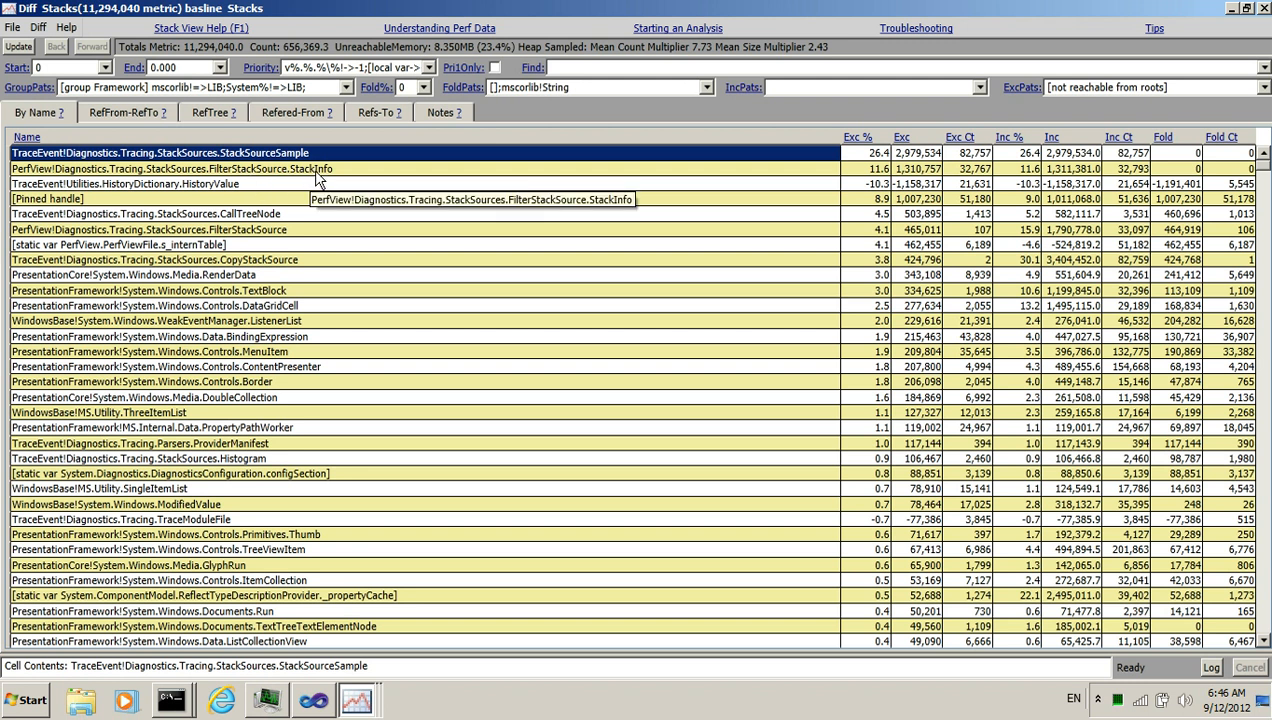
{"action": "double_click", "coordinate": [315, 170]}
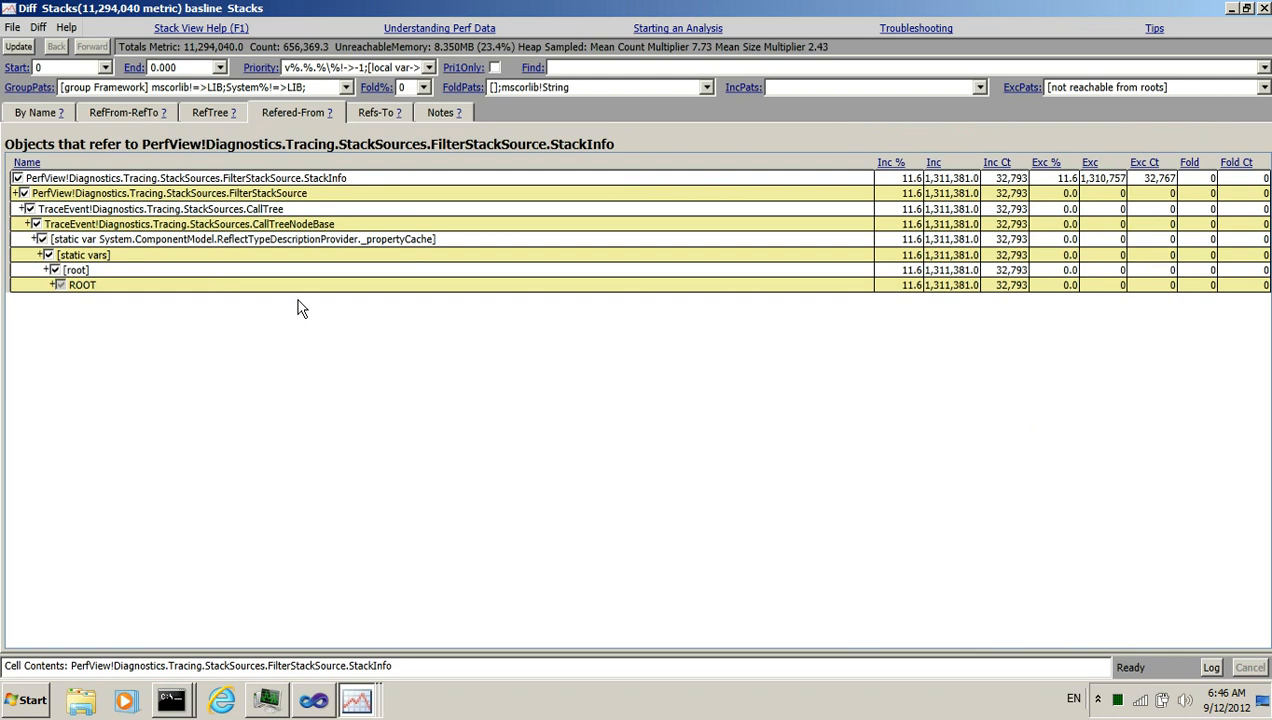
Examine the reference chain from StackInfo through the static _propertyCache variable up to ROOT
{"action": "left_click", "coordinate": [300, 226]}
{"action": "left_click", "coordinate": [305, 238]}
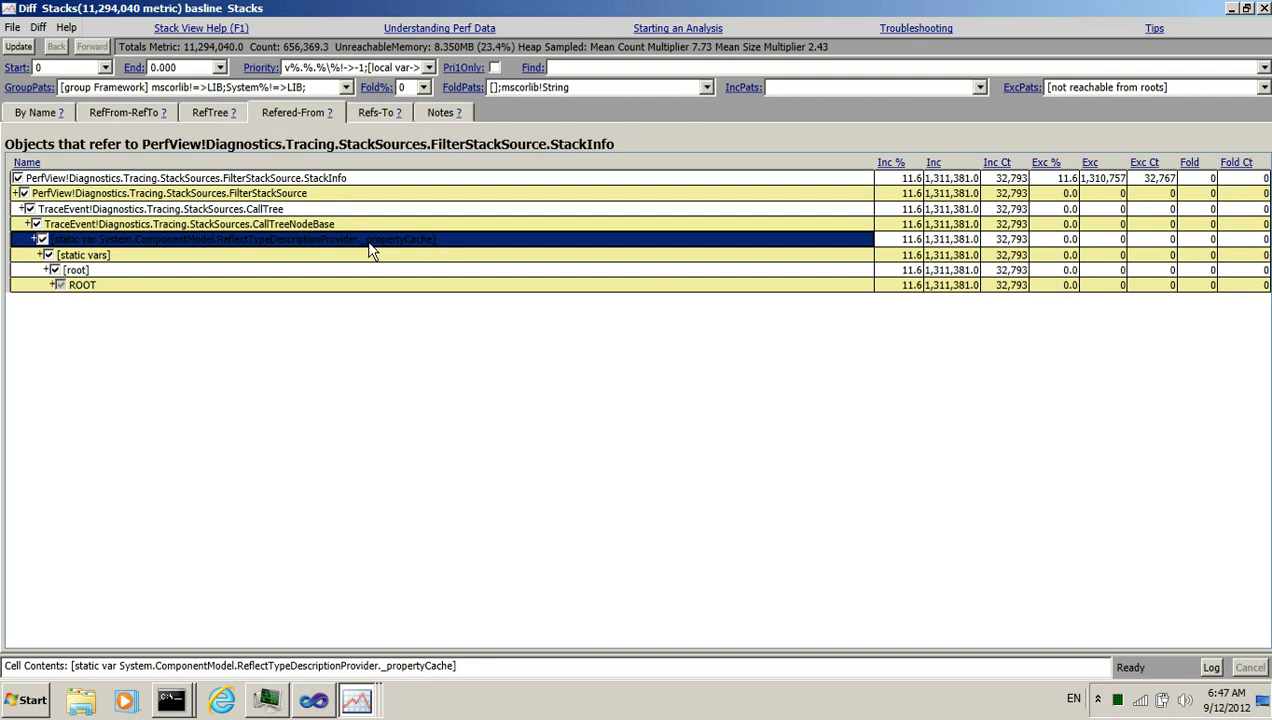
{"action": "left_click", "coordinate": [388, 270]}
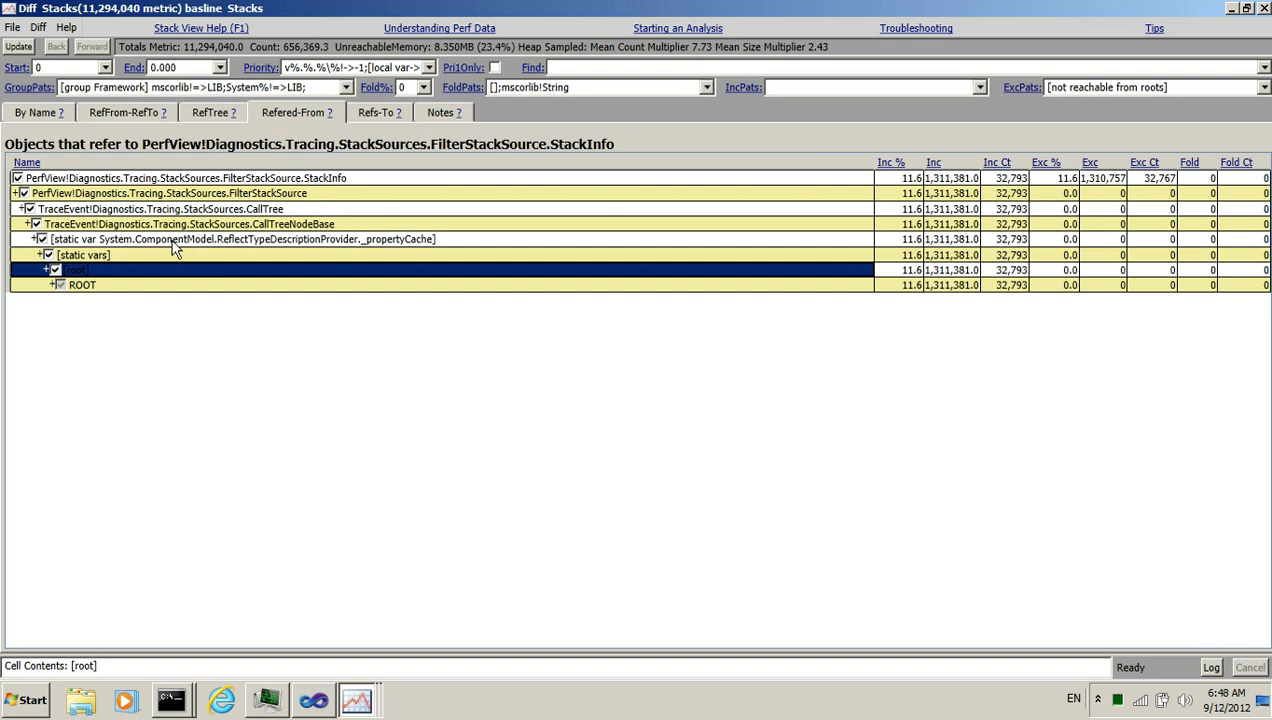
{"action": "left_click", "coordinate": [290, 226]}
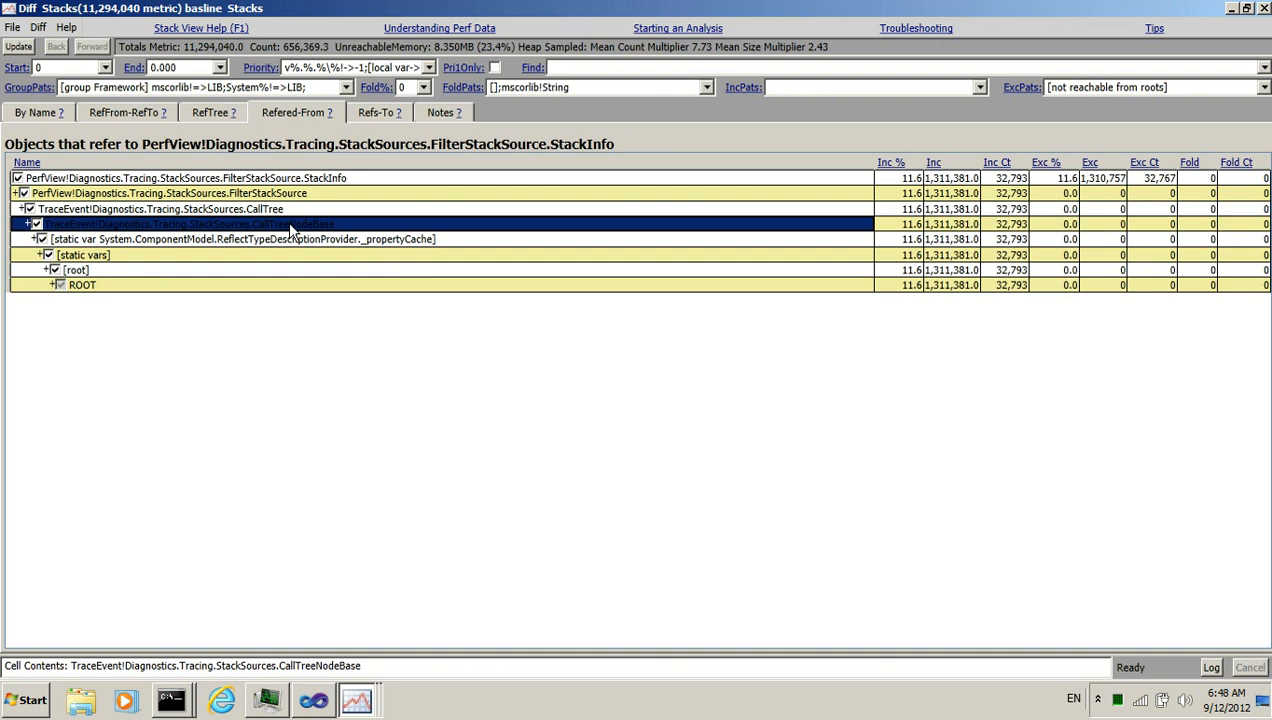
{"action": "left_click", "coordinate": [310, 240]}
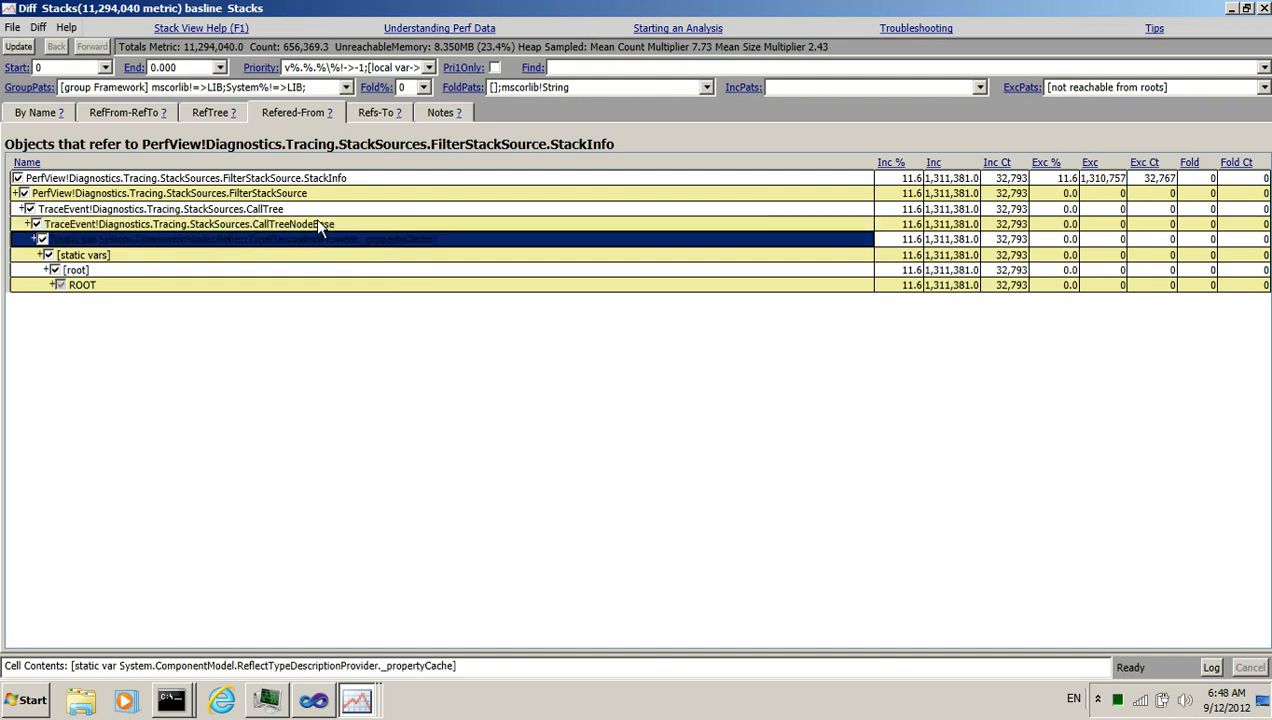
{"action": "left_click", "coordinate": [381, 255]}
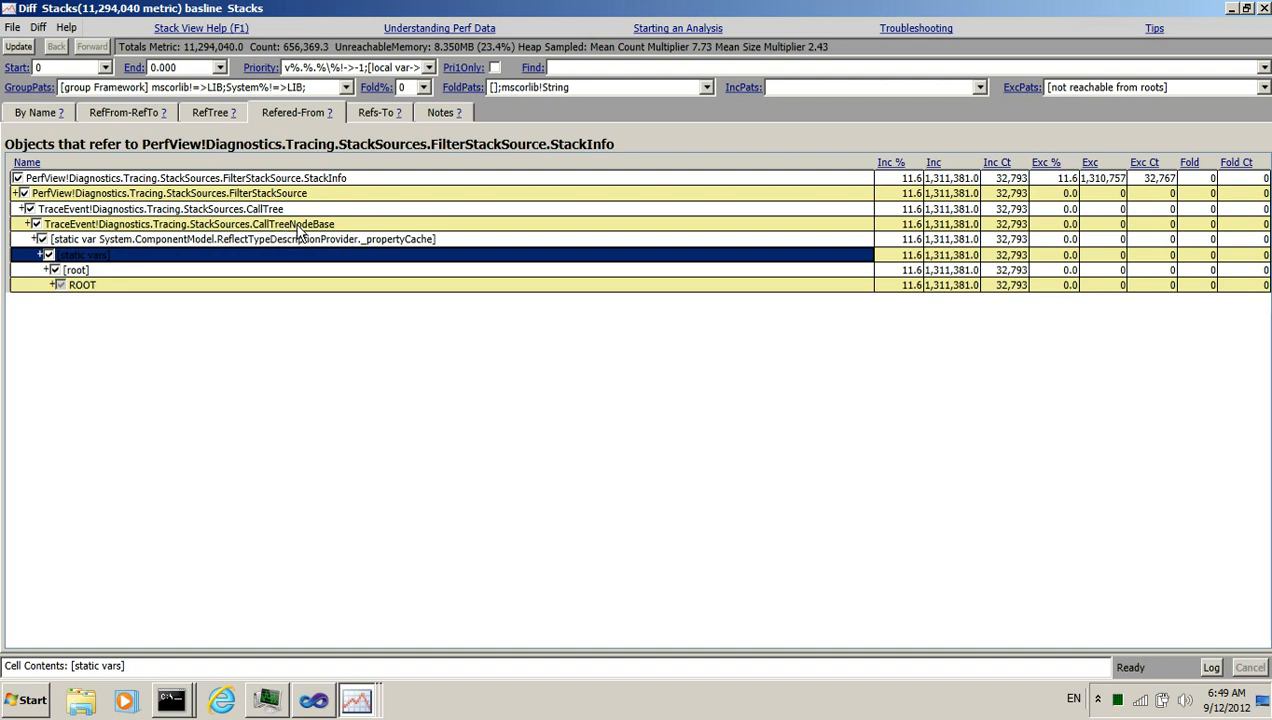
Switch to Visual Studio and review the CallTree Dispose() method
{"action": "left_click", "coordinate": [316, 699]}
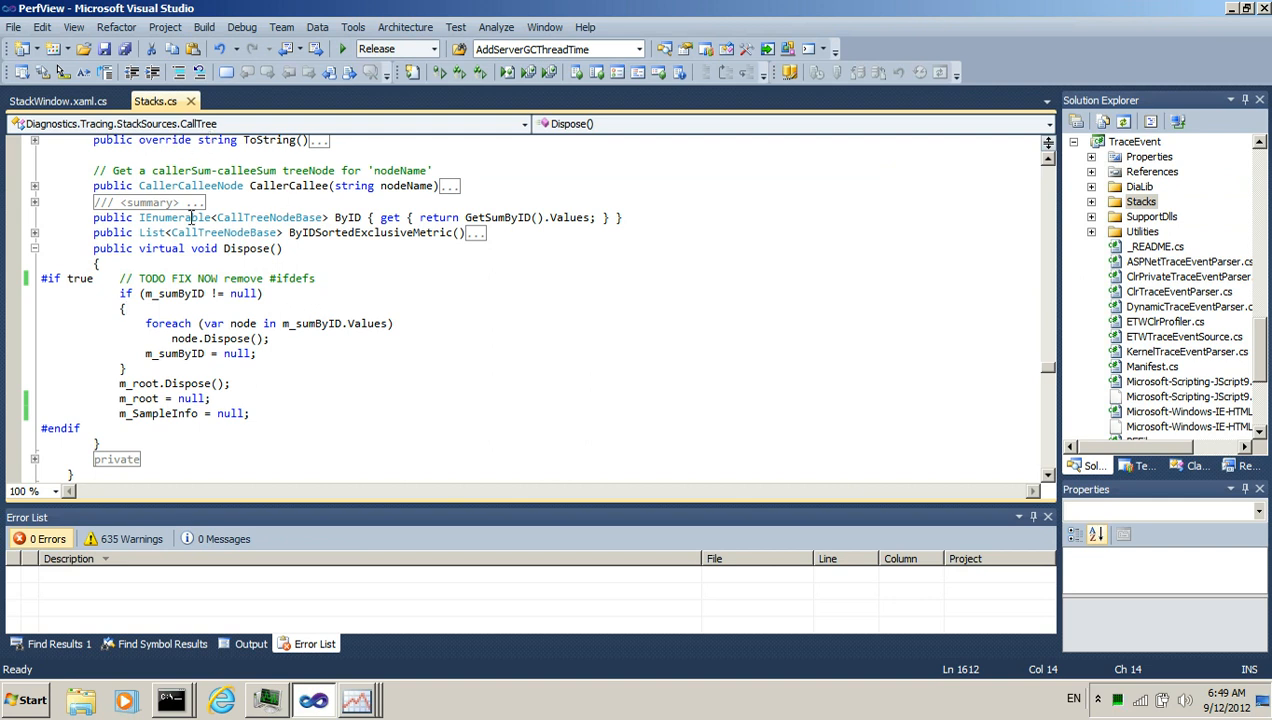
{"action": "left_click_drag", "start_coordinate": [297, 249], "coordinate": [60, 250]}
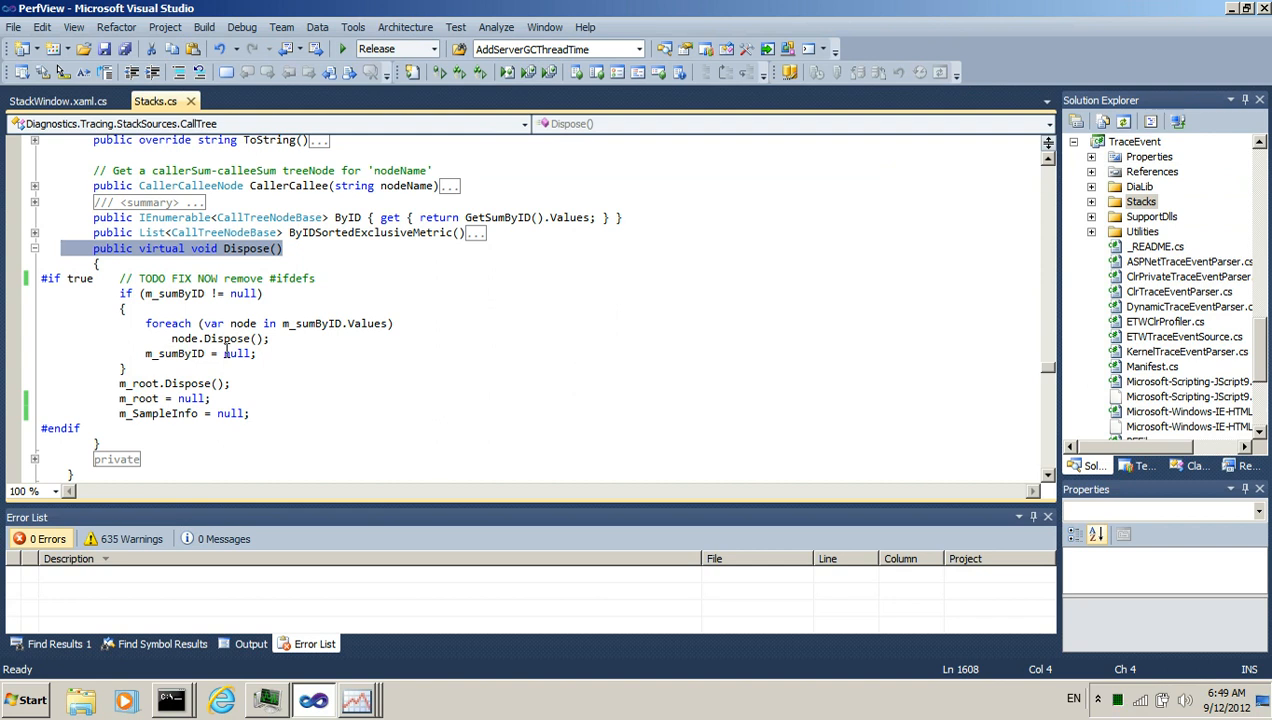
{"action": "key", "text": "alt+Tab"}
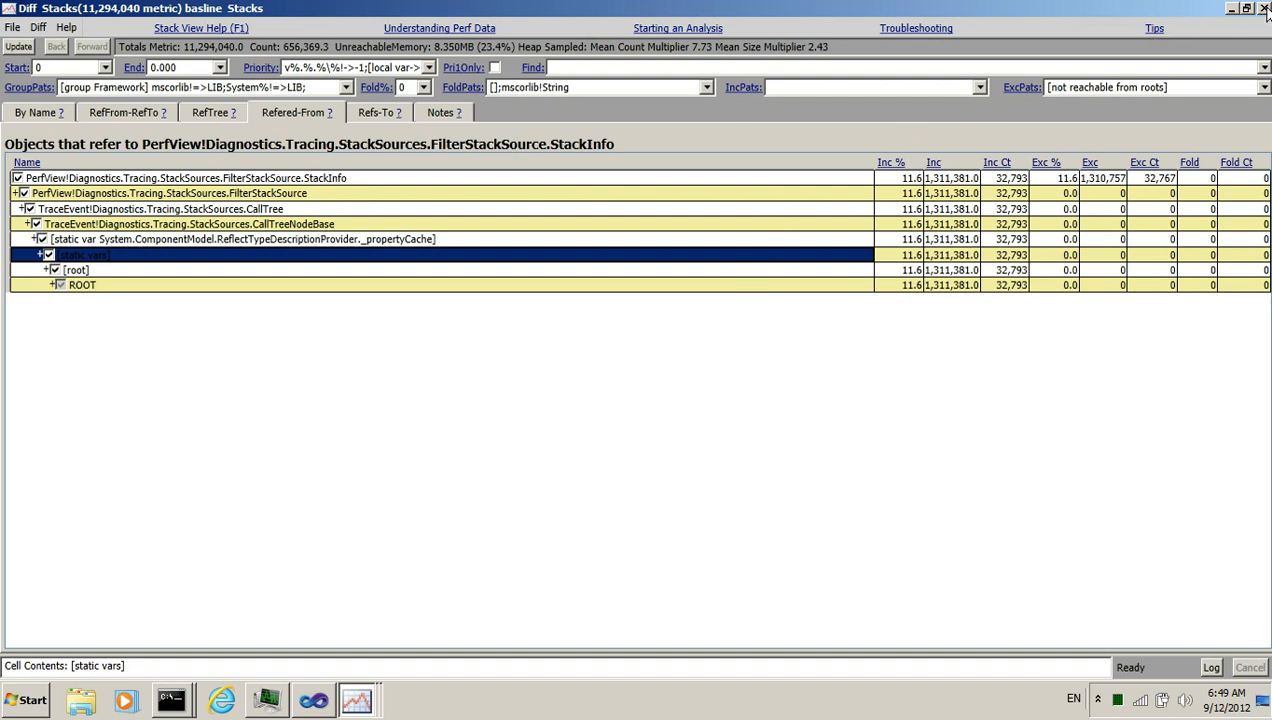
Close all PerfView windows and minimize Visual Studio
{"action": "right_click", "coordinate": [360, 700]}
{"action": "left_click", "coordinate": [320, 663]}
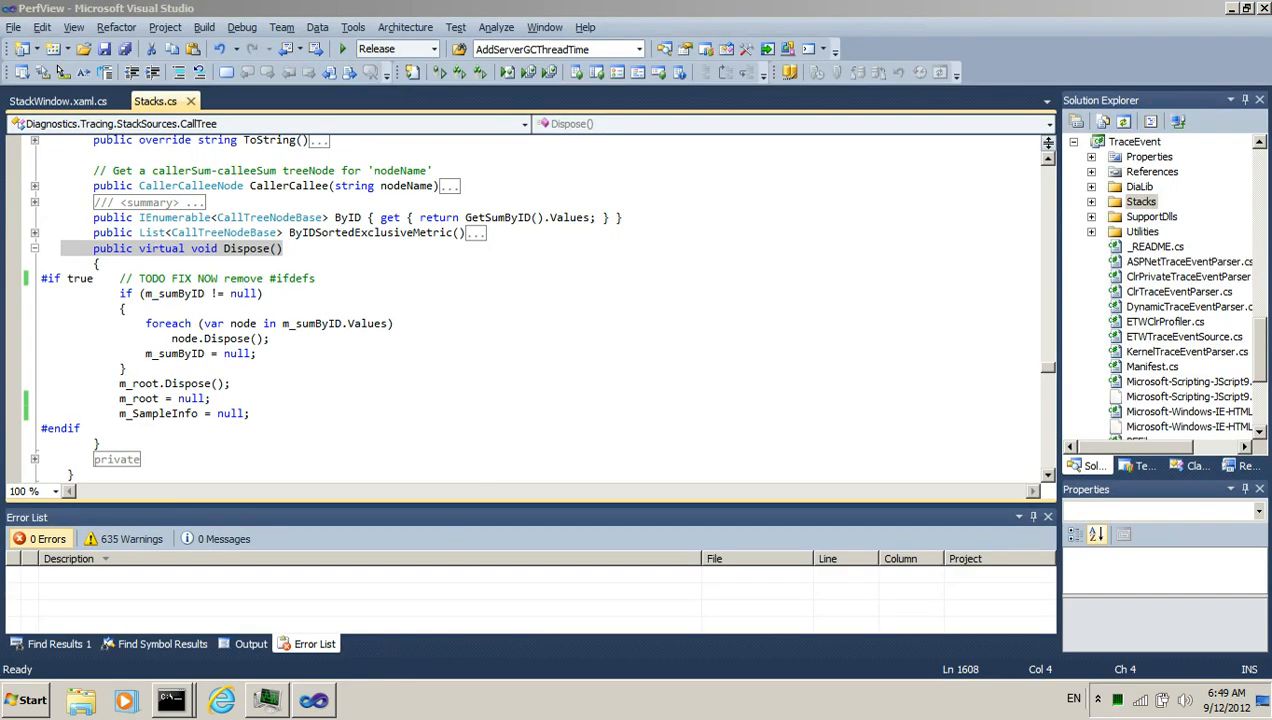
{"action": "left_click", "coordinate": [1229, 8]}
Relaunch perfView from the Documents command prompt
{"action": "left_click", "coordinate": [350, 390]}
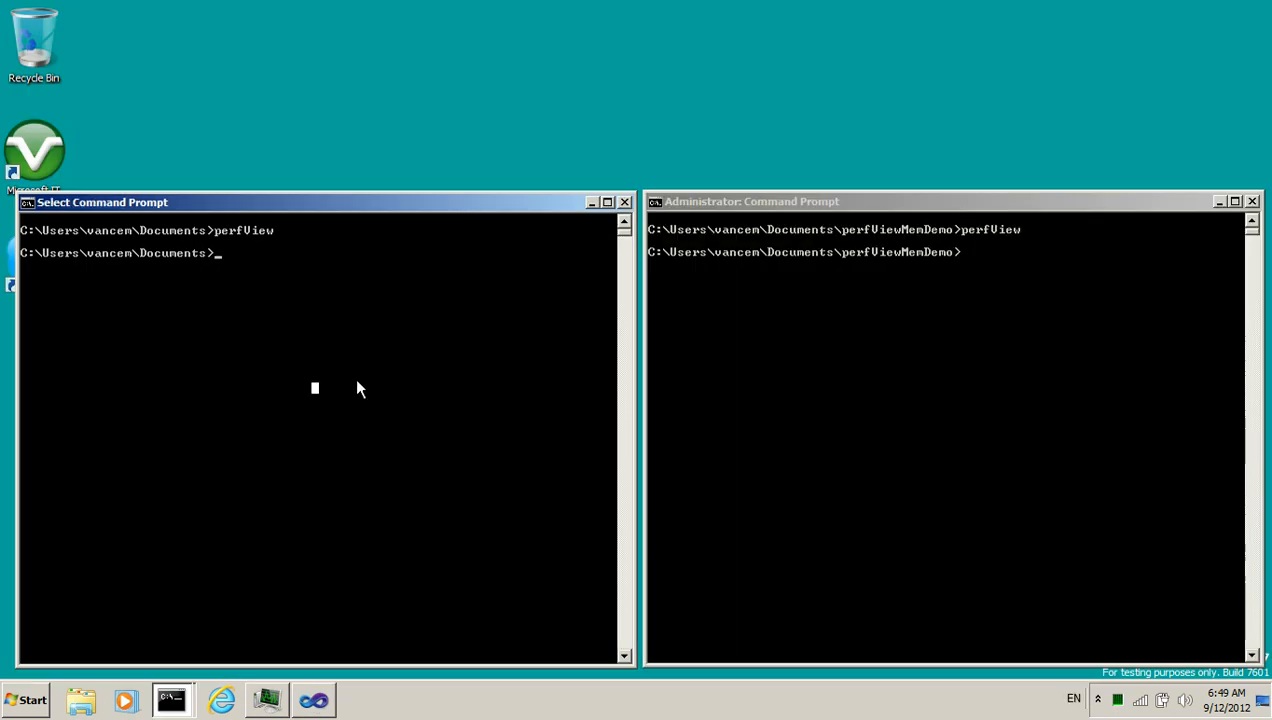
{"action": "type", "text": "perfView"}
{"action": "key", "text": "Return"}
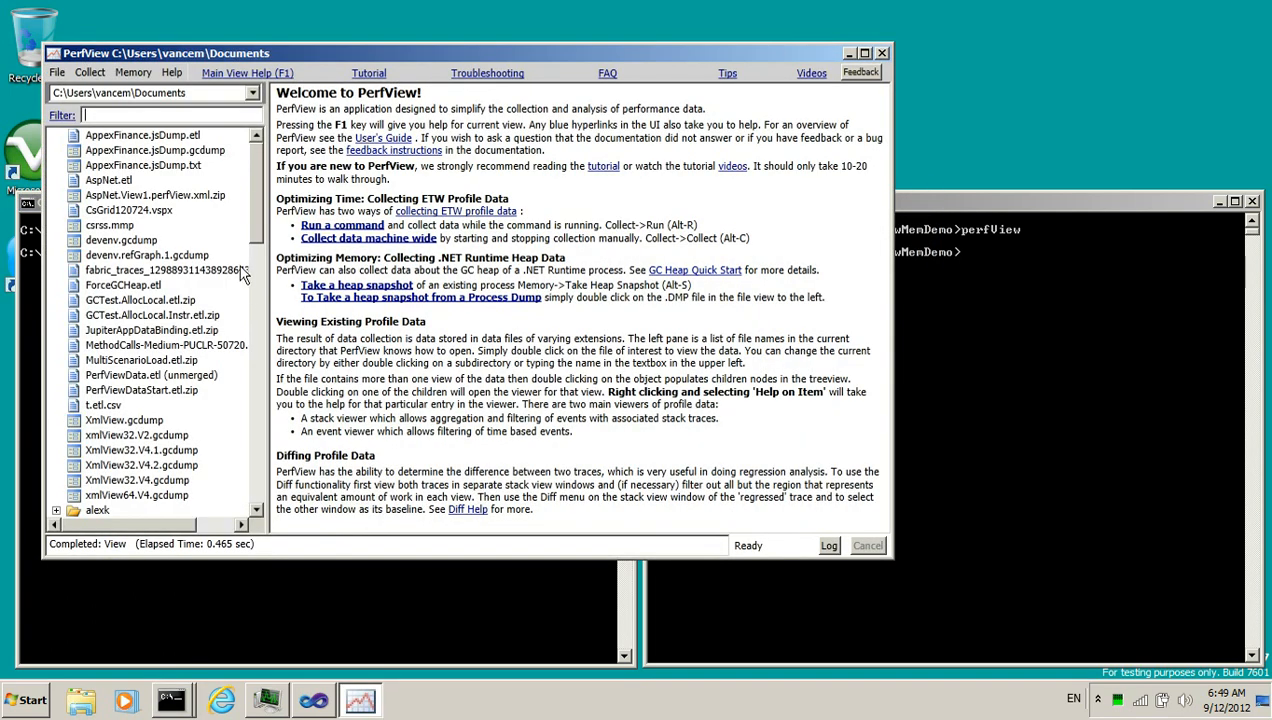
{"action": "double_click", "coordinate": [110, 182]}
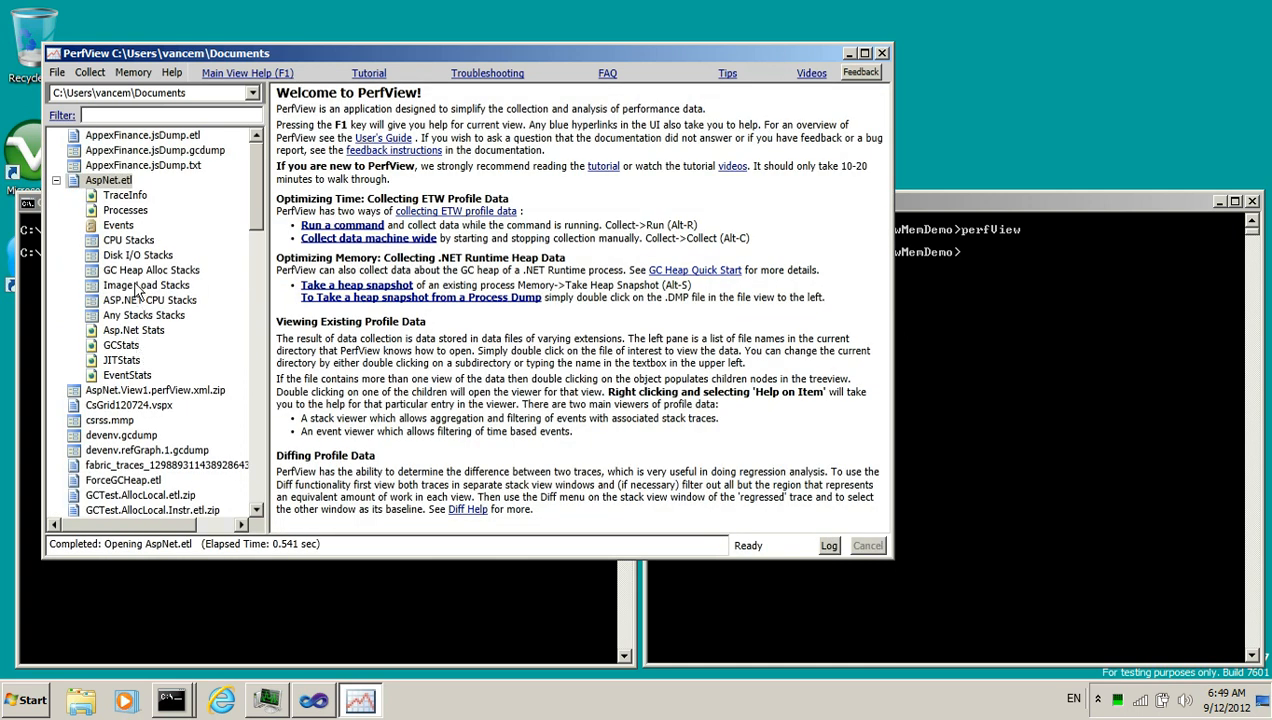
{"action": "double_click", "coordinate": [134, 242]}
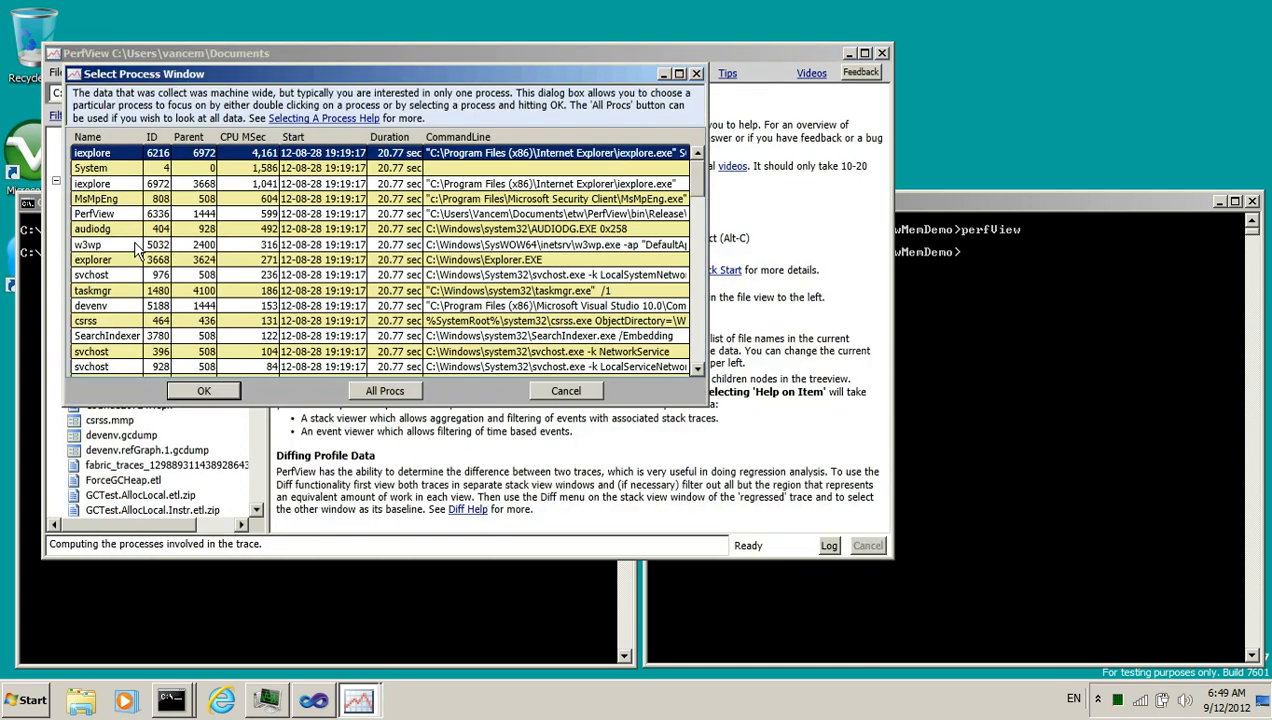
{"action": "left_click", "coordinate": [381, 392]}
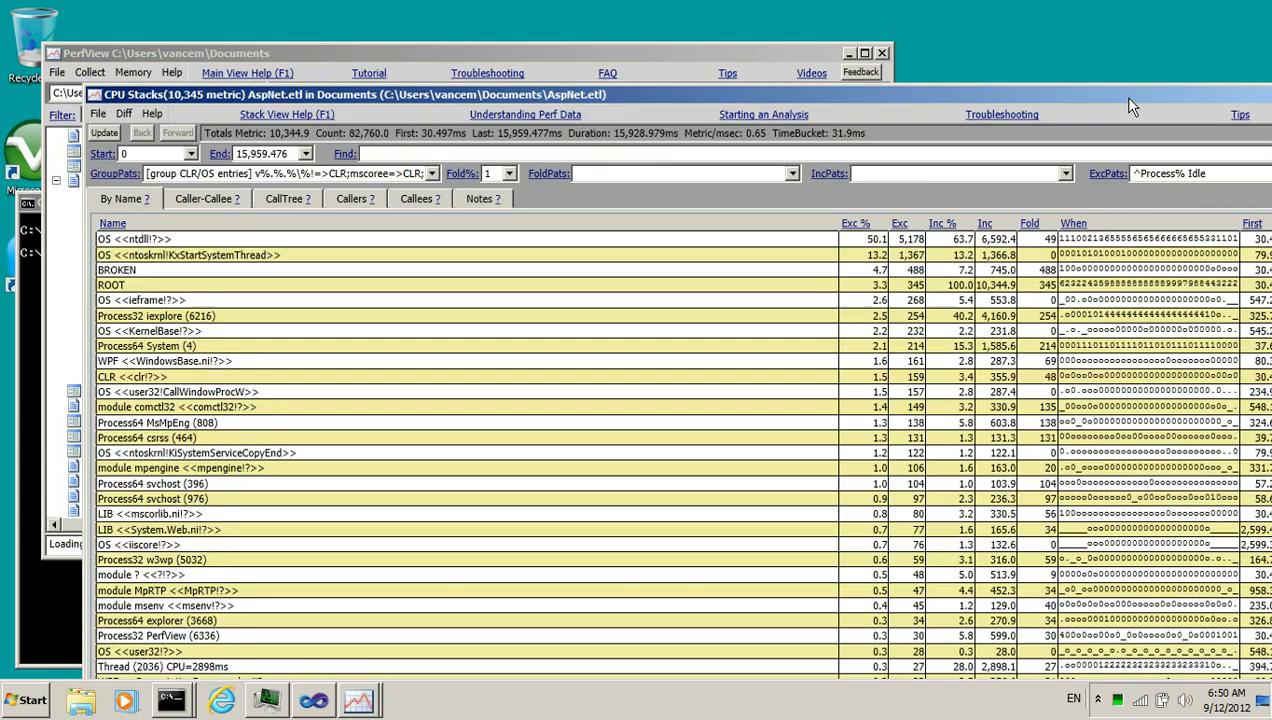
{"action": "left_click_drag", "start_coordinate": [1128, 98], "coordinate": [1026, 95]}
{"action": "left_click", "coordinate": [1235, 93]}
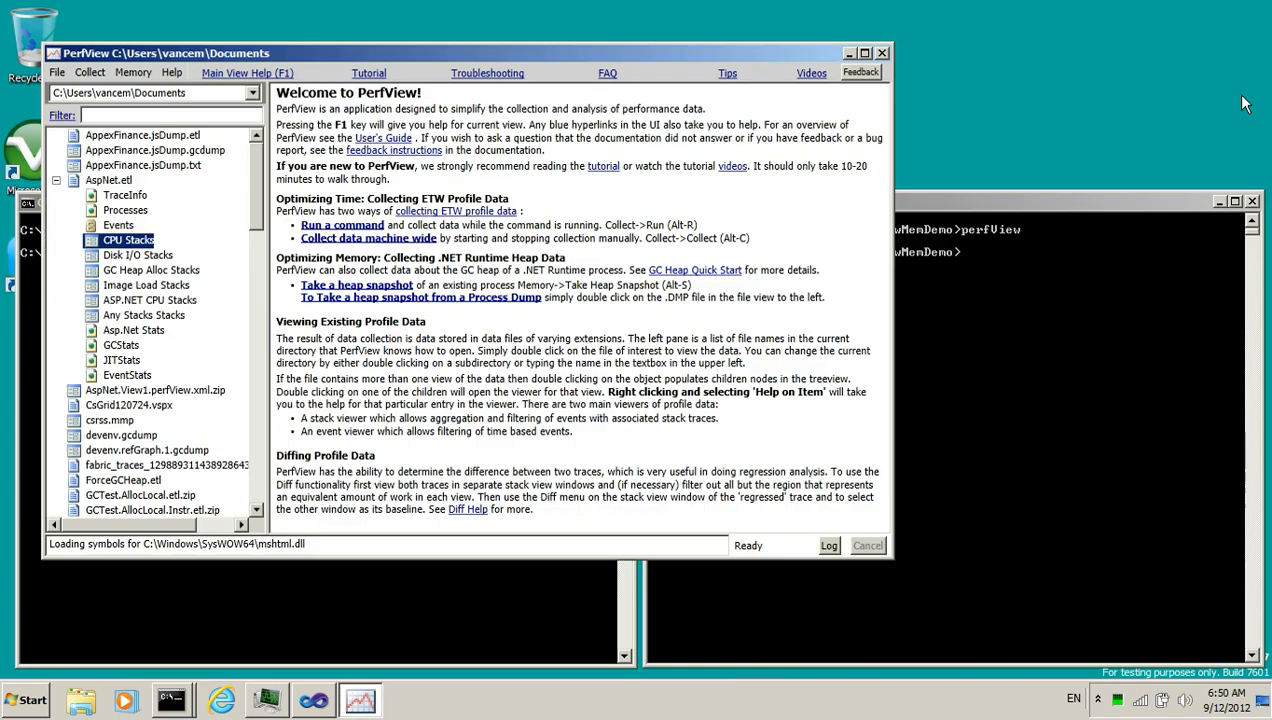
Rerun perfView from the administrator command prompt in the perfViewMemDemo folder
{"action": "left_click", "coordinate": [1041, 395]}
{"action": "key", "text": "Up"}
{"action": "key", "text": "Return"}
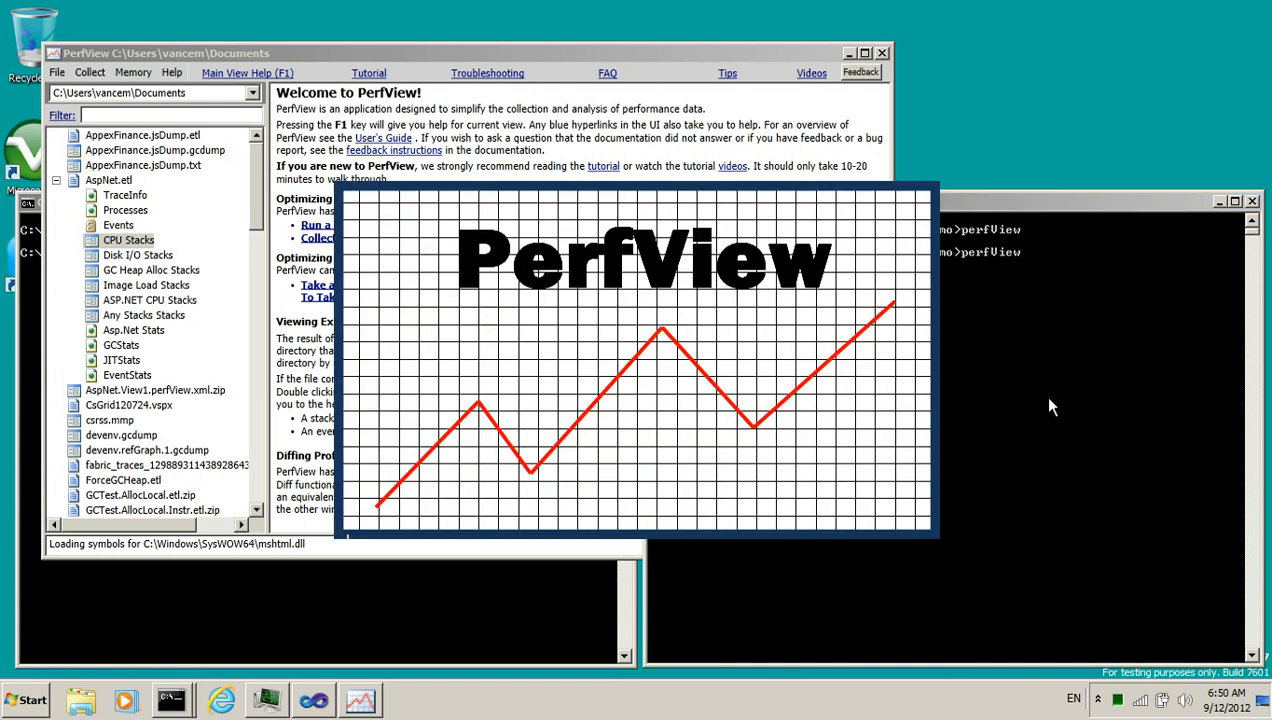
{"action": "left_click_drag", "start_coordinate": [790, 128], "coordinate": [1005, 85]}
Take a heap snapshot of the PerfView process, forcing a GC, and dump it to PerfView.2.gcDump
{"action": "left_click", "coordinate": [405, 91]}
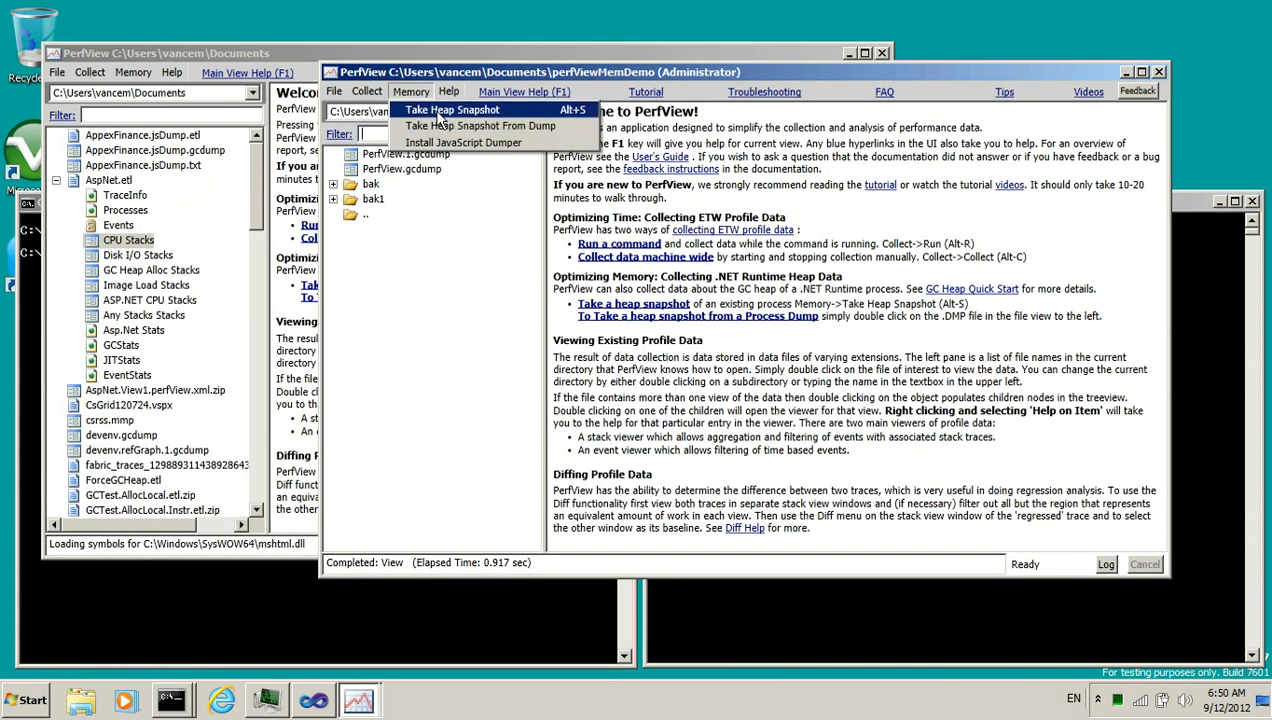
{"action": "left_click", "coordinate": [433, 109]}
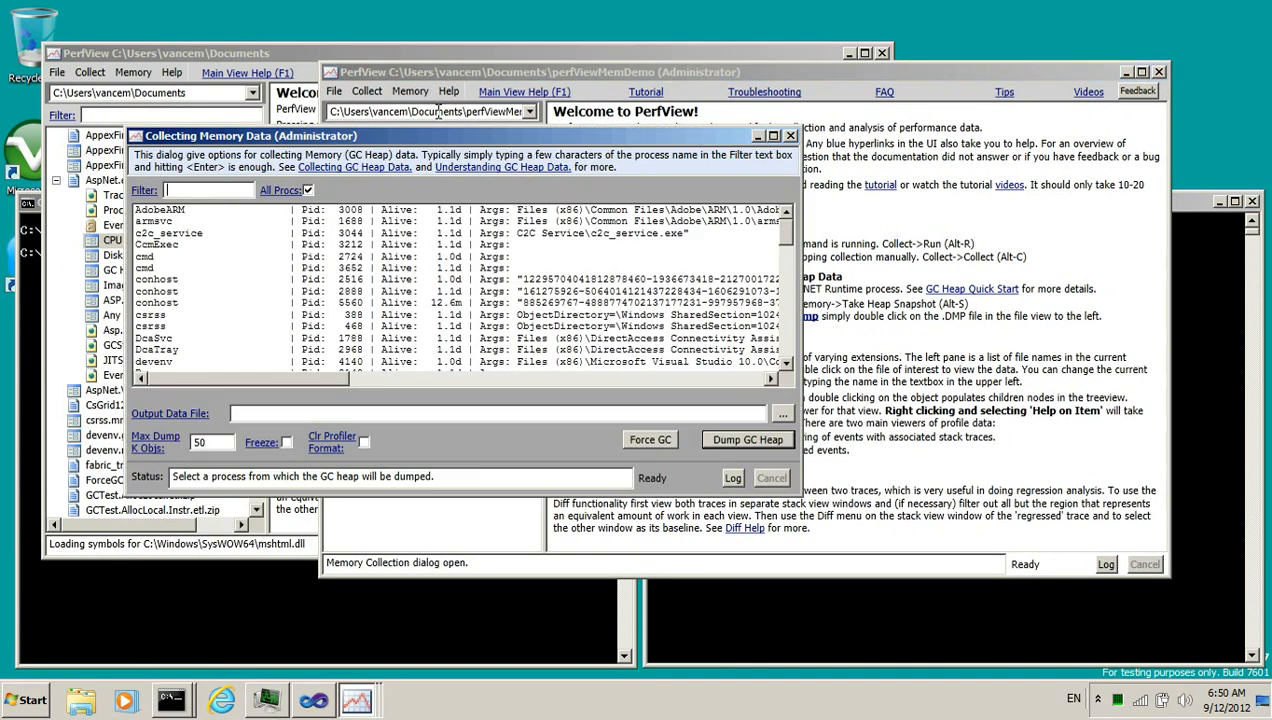
{"action": "type", "text": "perf"}
{"action": "left_click", "coordinate": [163, 211]}
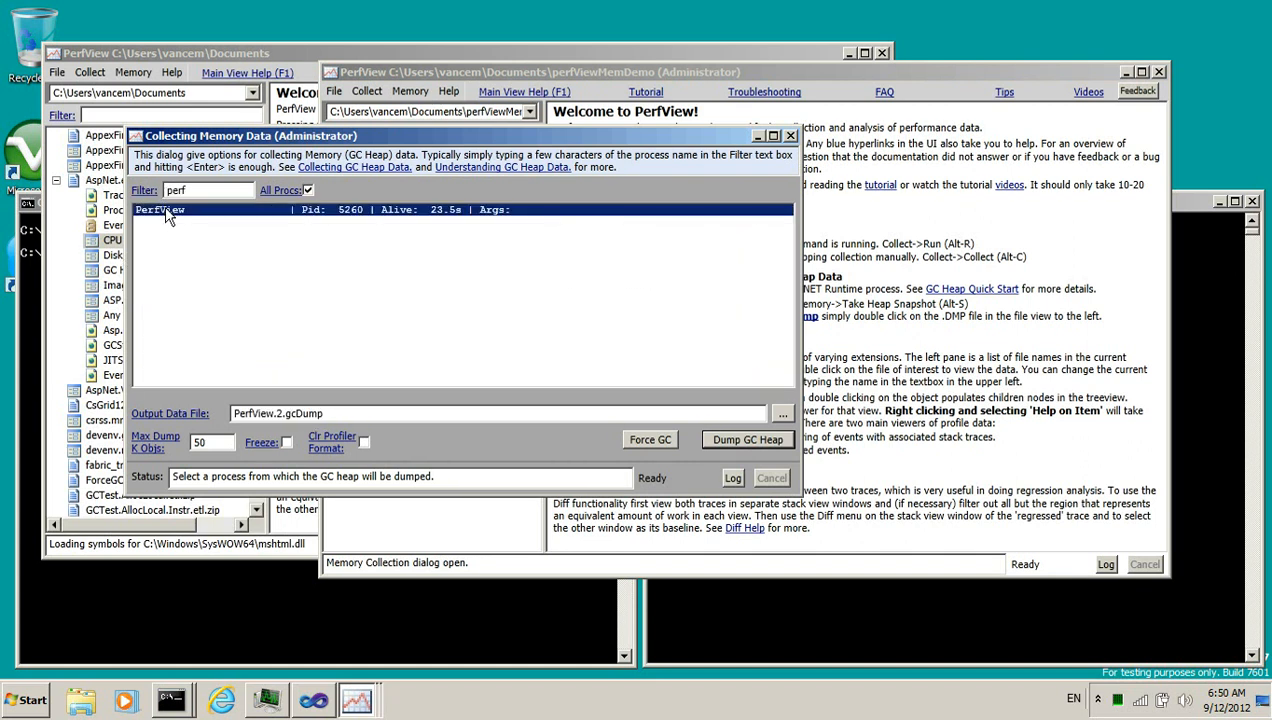
{"action": "left_click", "coordinate": [645, 448]}
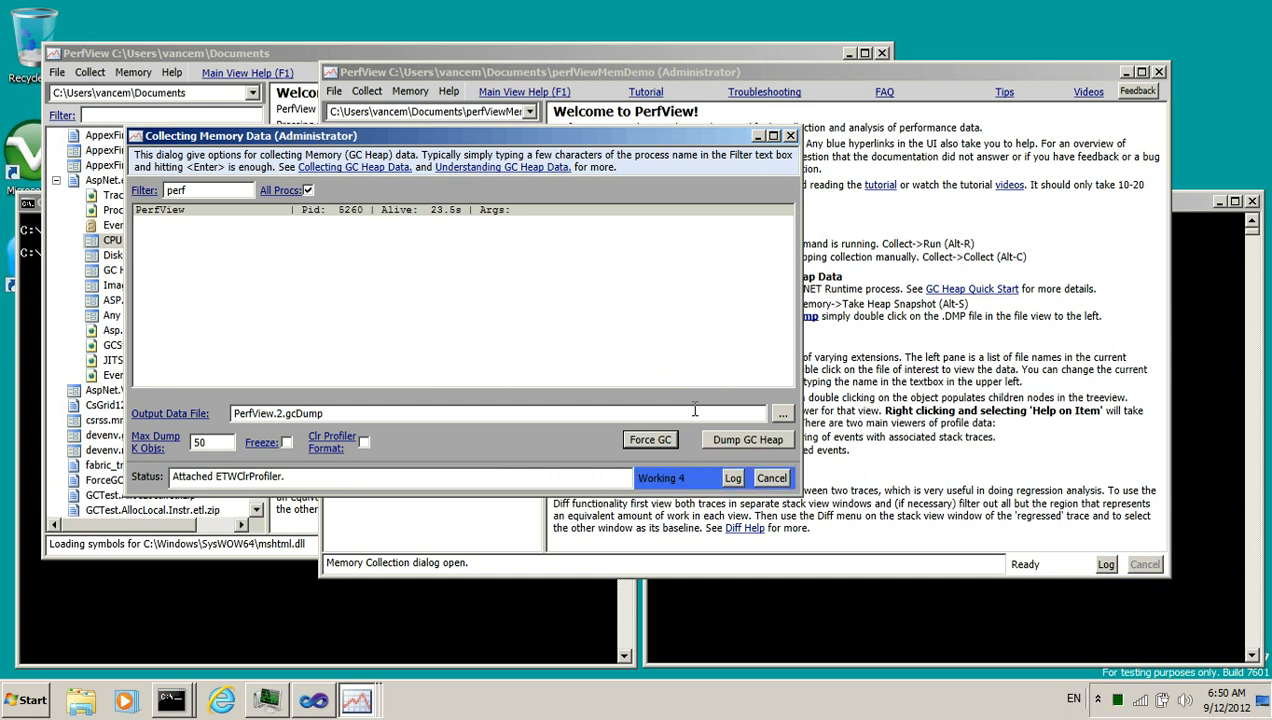
{"action": "left_click", "coordinate": [763, 438]}
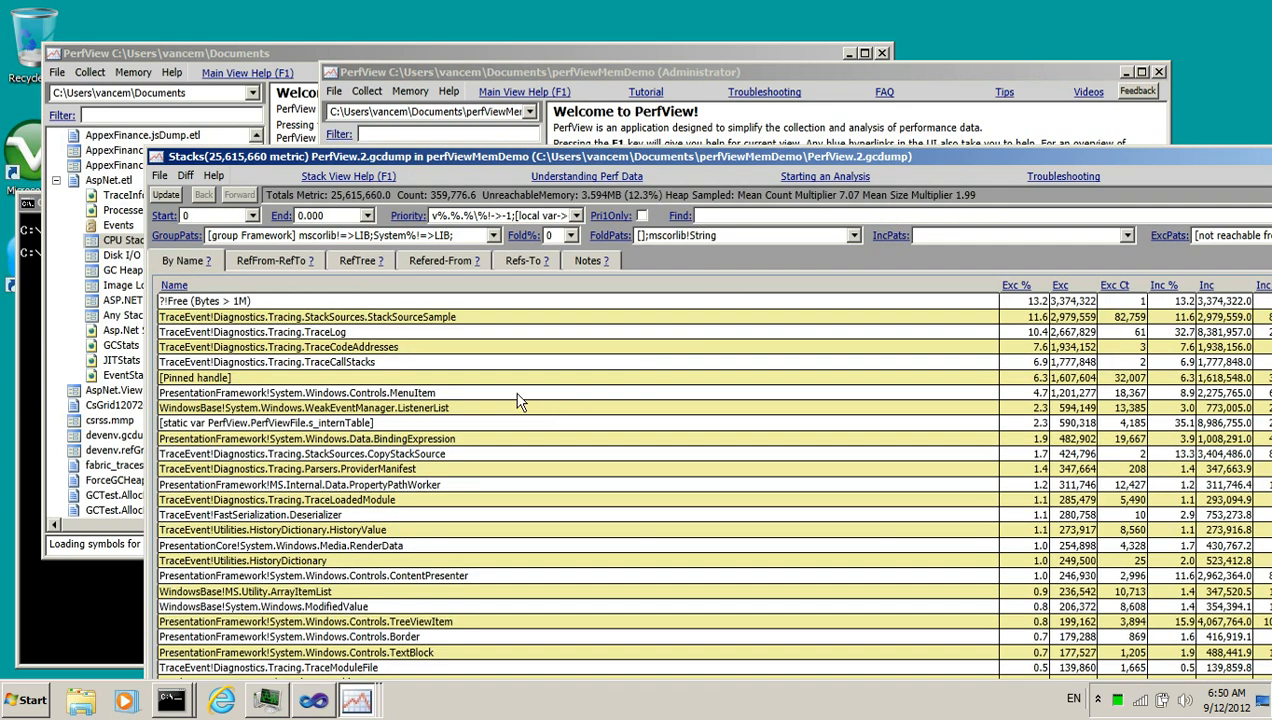
Open the PerfView.1.gcdump stacks alongside the PerfView.2.gcdump stack window
{"action": "left_click_drag", "start_coordinate": [331, 195], "coordinate": [350, 194]}
{"action": "left_click_drag", "start_coordinate": [471, 158], "coordinate": [471, 120]}
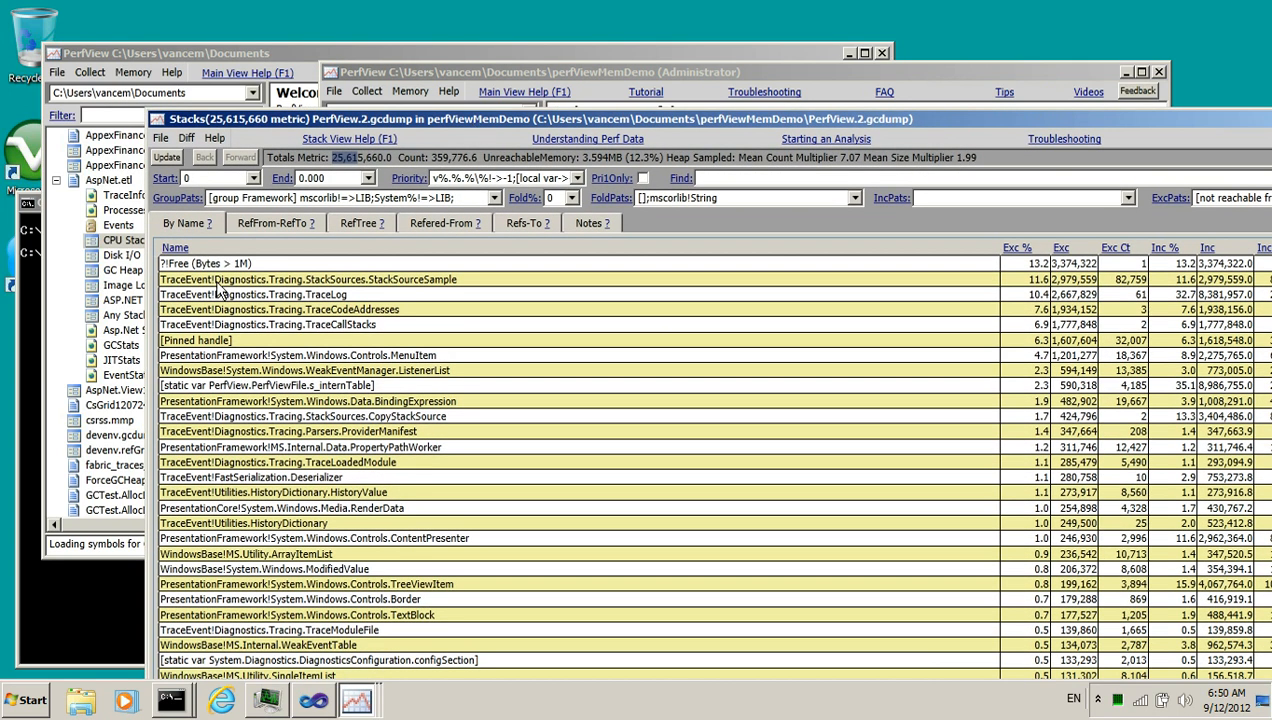
{"action": "left_click_drag", "start_coordinate": [370, 120], "coordinate": [392, 224]}
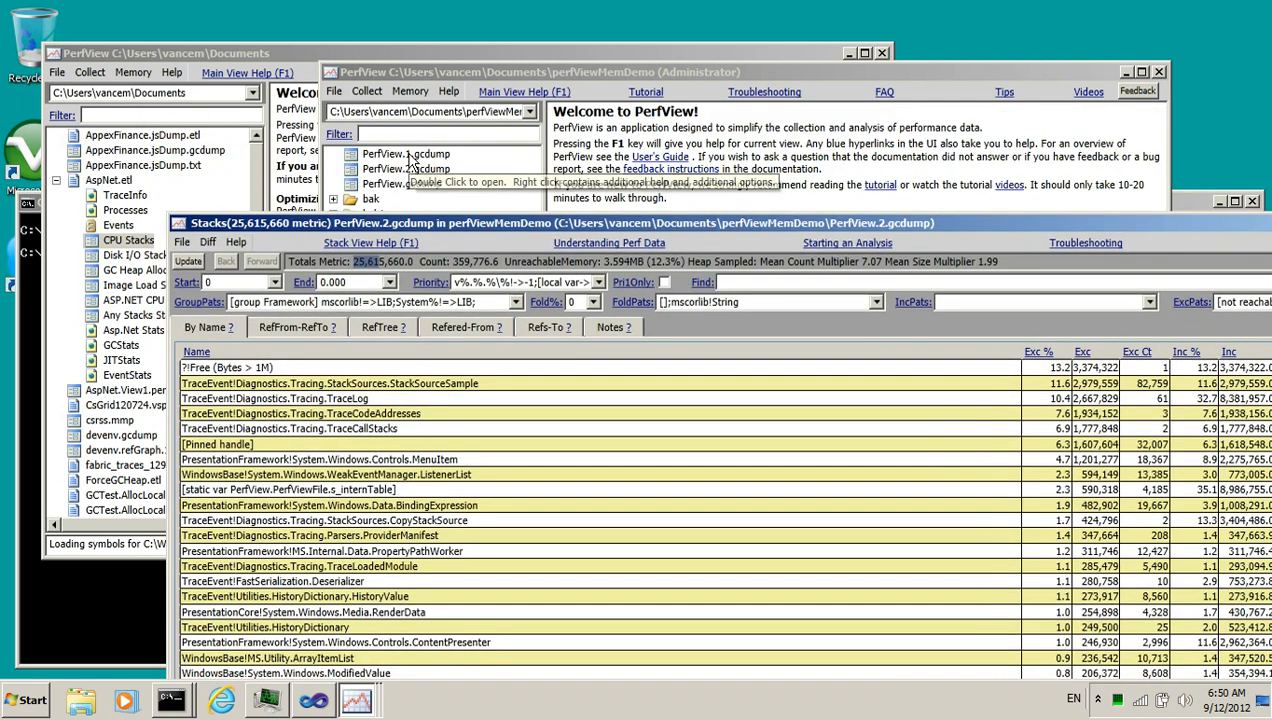
{"action": "double_click", "coordinate": [427, 156]}
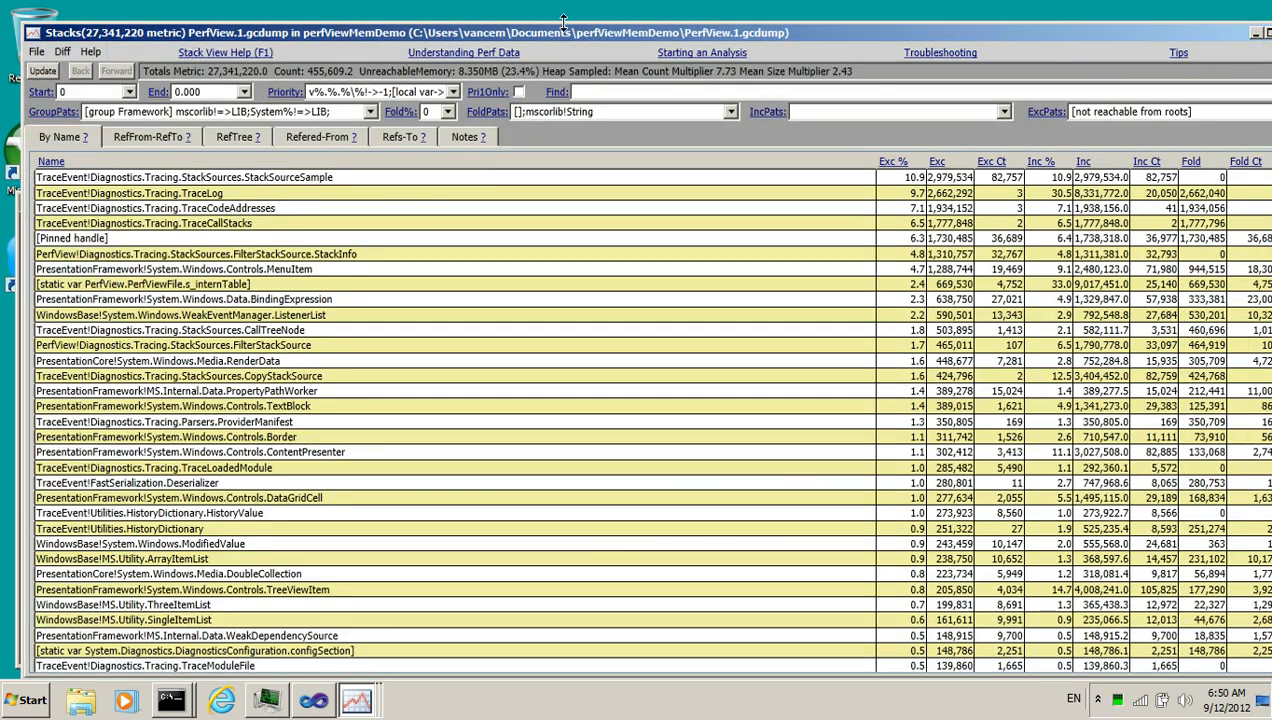
{"action": "left_click_drag", "start_coordinate": [578, 29], "coordinate": [823, 38]}
Diff the PerfView.2.gcdump stacks using PerfView.1.gcdump as the baseline
{"action": "left_click", "coordinate": [242, 506]}
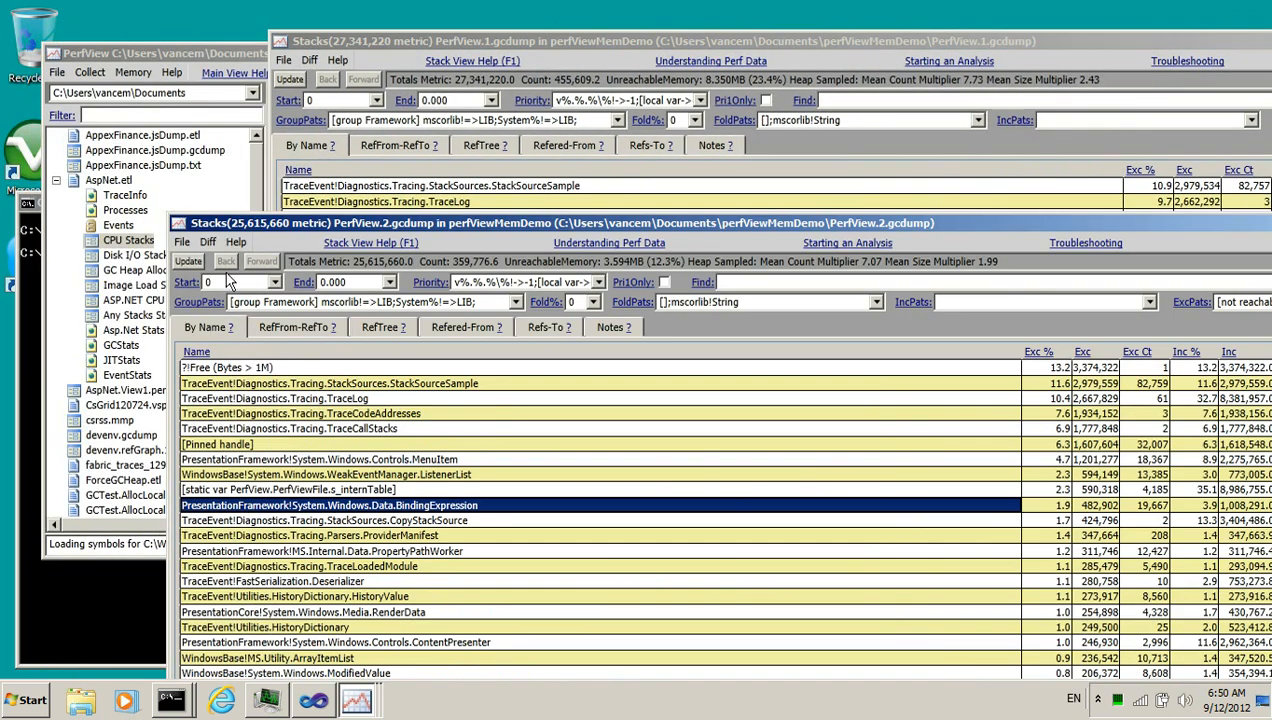
{"action": "left_click", "coordinate": [211, 243]}
{"action": "left_click", "coordinate": [230, 265]}
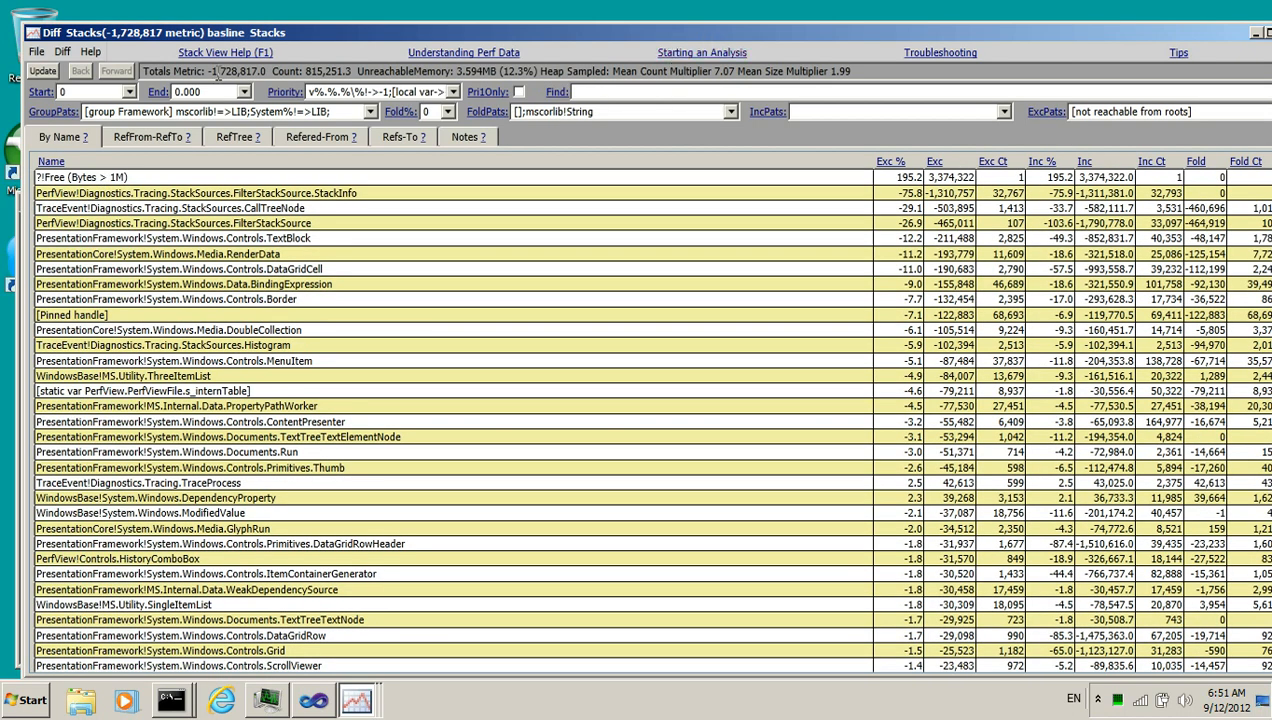
Review the diff's Totals Metric and close the diff window
{"action": "left_click_drag", "start_coordinate": [209, 71], "coordinate": [258, 71]}
{"action": "left_click_drag", "start_coordinate": [899, 32], "coordinate": [724, 71]}
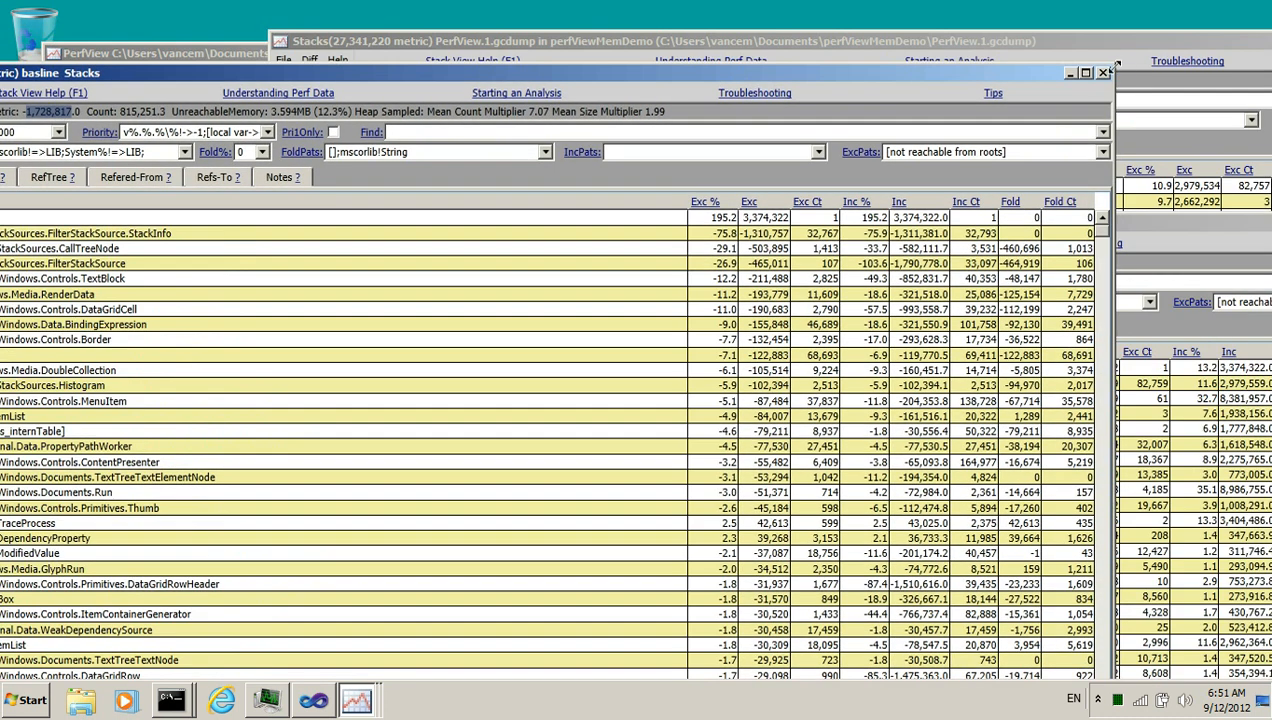
{"action": "left_click", "coordinate": [1104, 71]}
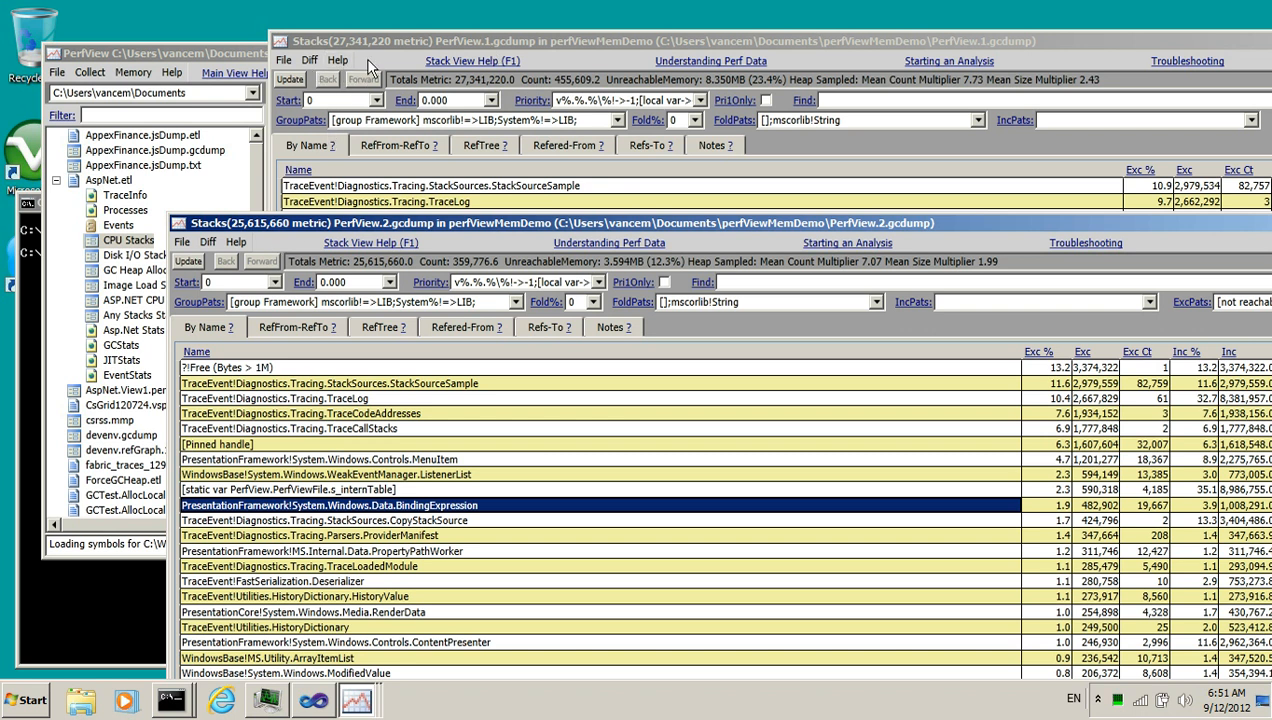
Diff the PerfView.1.gcdump stacks using PerfView.2.gcdump as the baseline
{"action": "left_click", "coordinate": [309, 61]}
{"action": "left_click", "coordinate": [323, 80]}
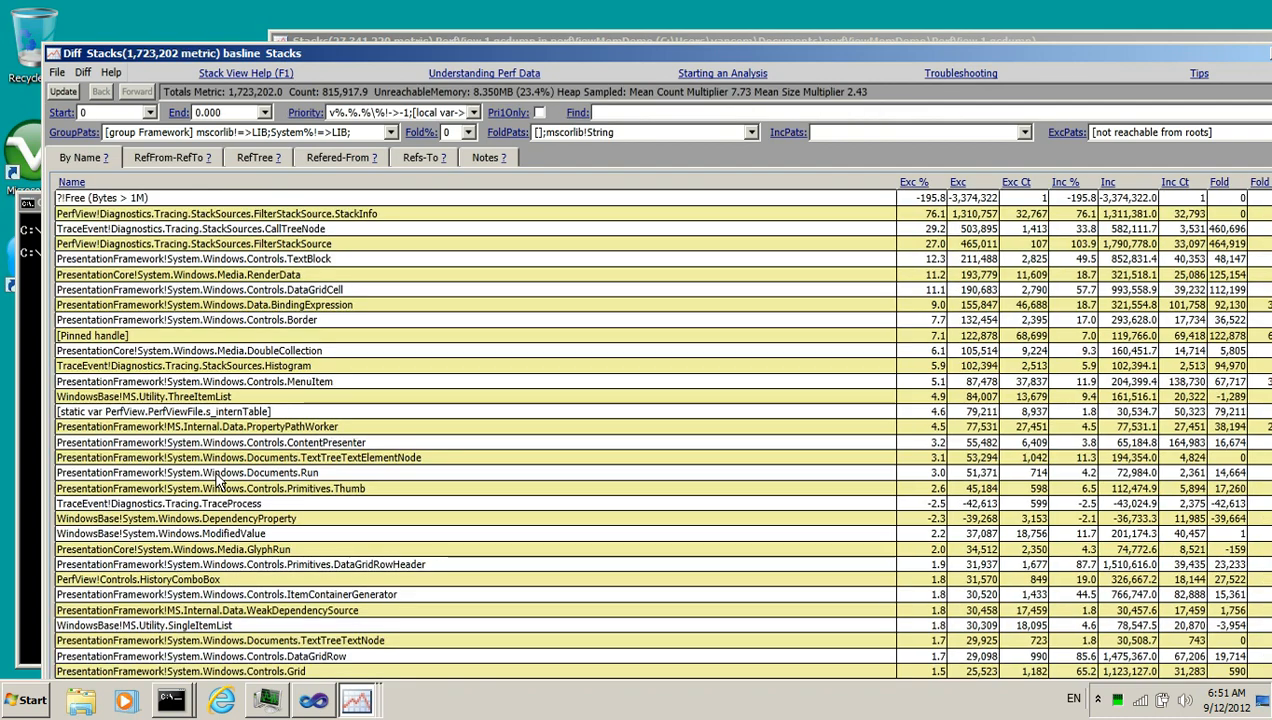
Fold the ?!Free (Bytes > 1M) entry away in the diff view
{"action": "left_click", "coordinate": [395, 202]}
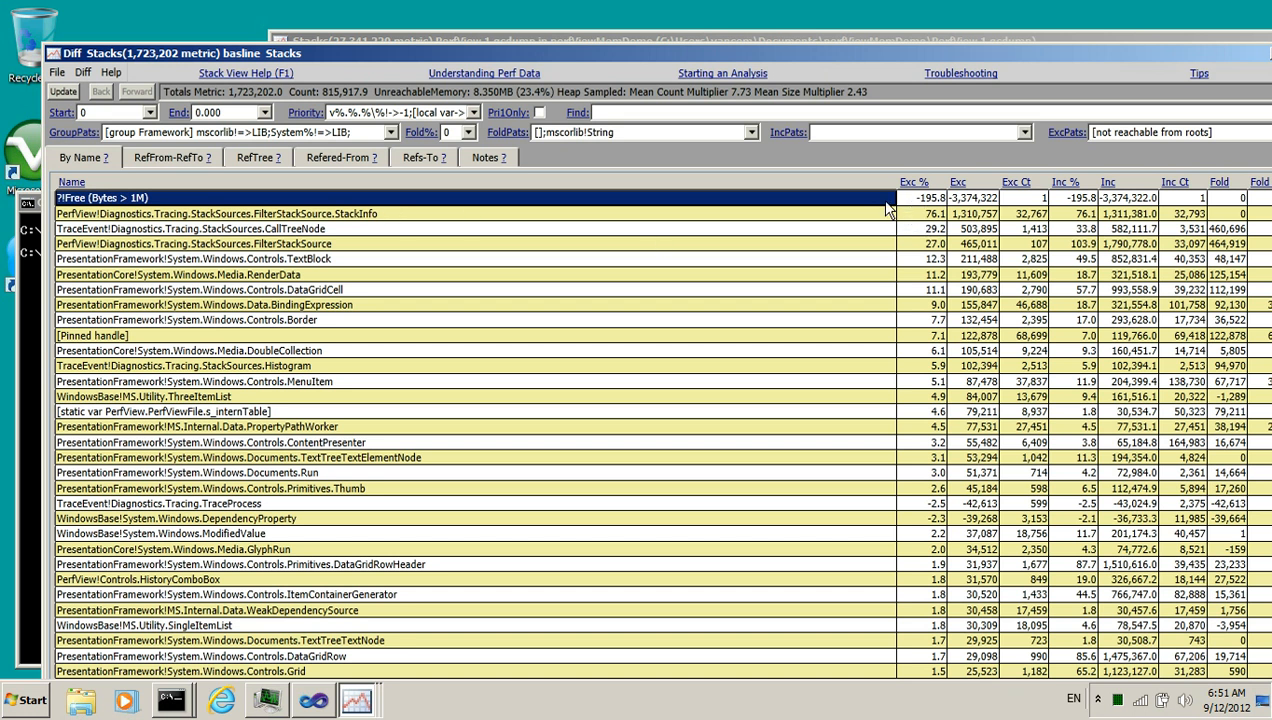
{"action": "right_click", "coordinate": [176, 197]}
{"action": "mouse_move", "coordinate": [265, 292]}
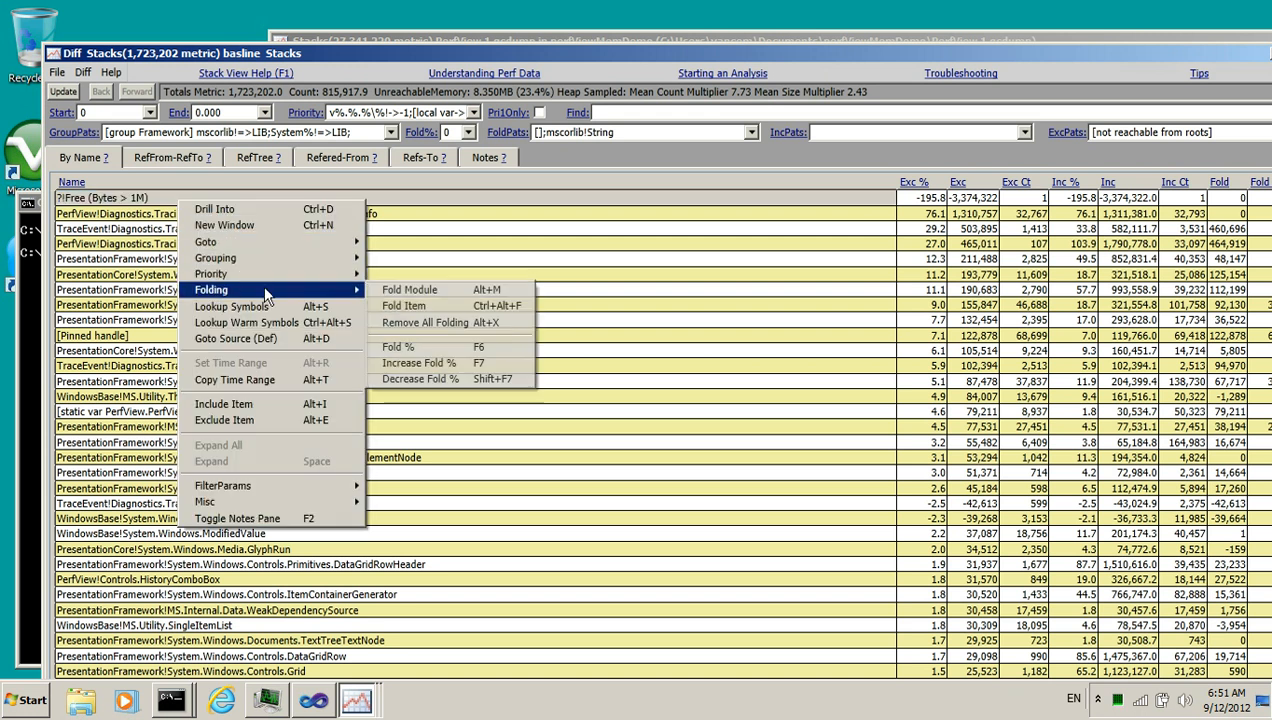
{"action": "left_click", "coordinate": [404, 305]}
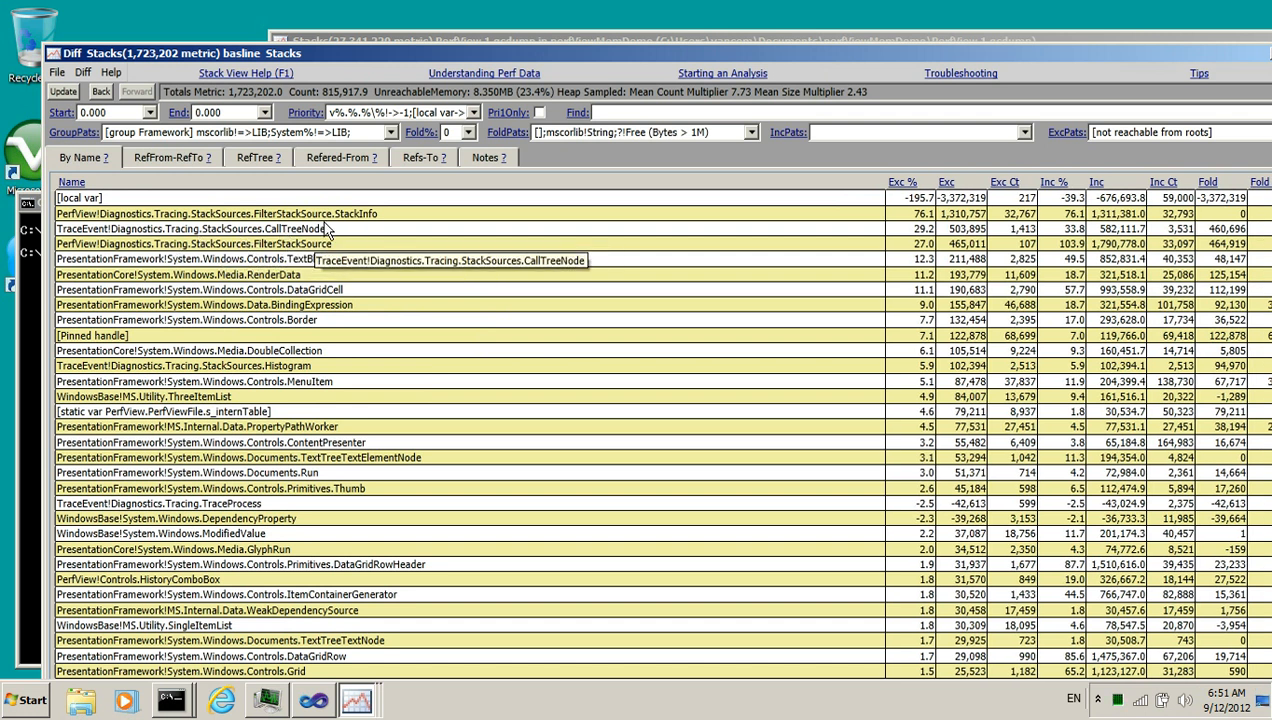
Highlight the top six diff entries from StackInfo to DataGridCell, then close the diff window
{"action": "left_click_drag", "start_coordinate": [328, 214], "coordinate": [912, 293]}
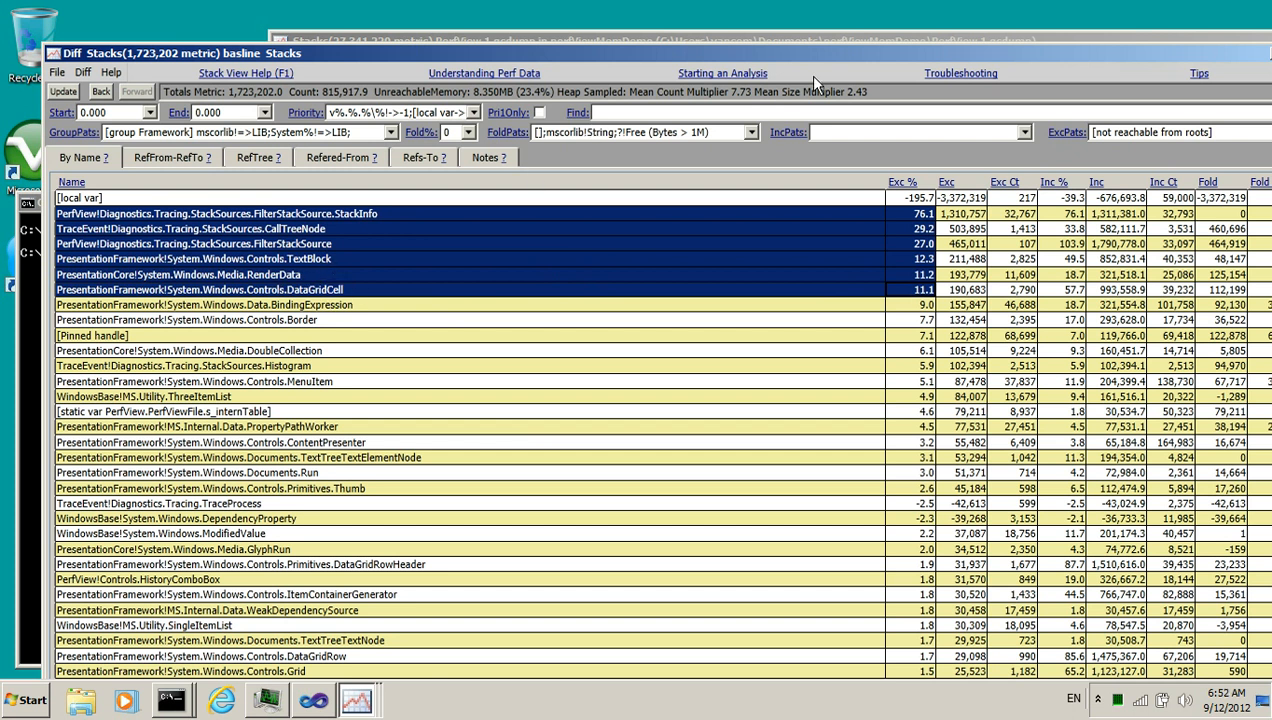
{"action": "left_click_drag", "start_coordinate": [850, 56], "coordinate": [577, 91]}
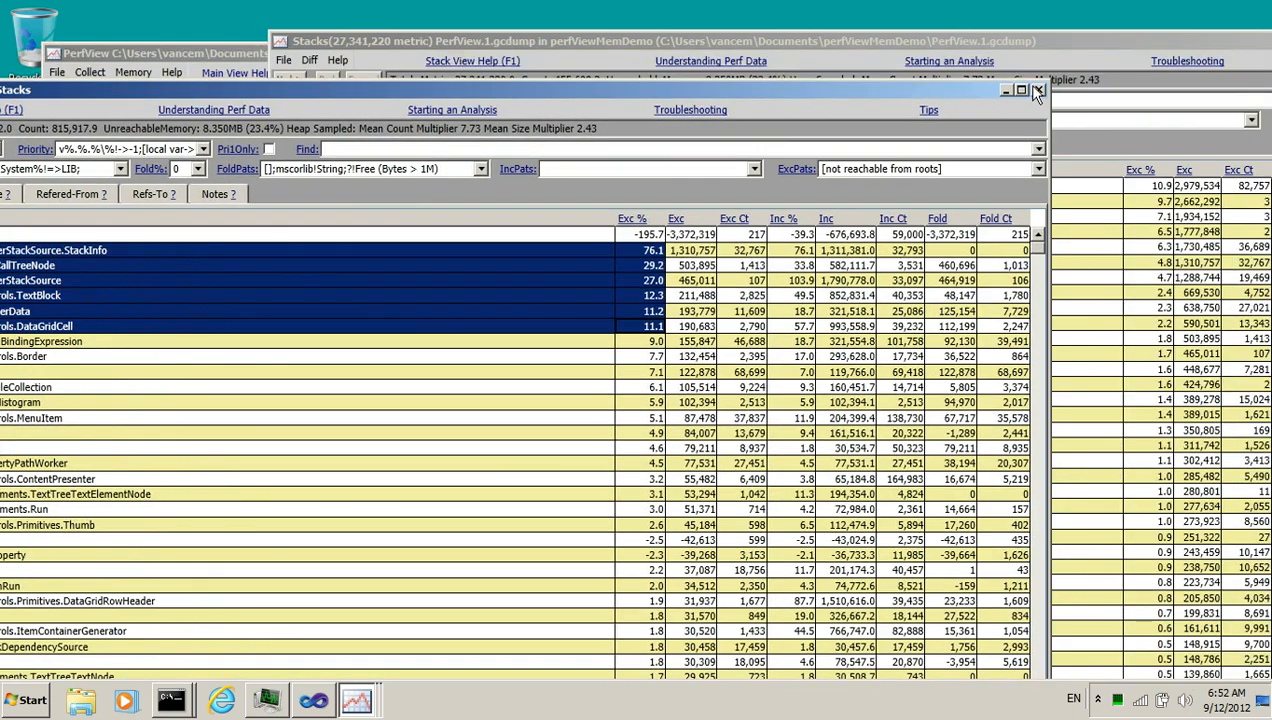
{"action": "left_click", "coordinate": [1038, 91]}
Close the PerfView.1.gcdump and PerfView.2.gcdump stack windows
{"action": "left_click_drag", "start_coordinate": [1040, 46], "coordinate": [746, 50]}
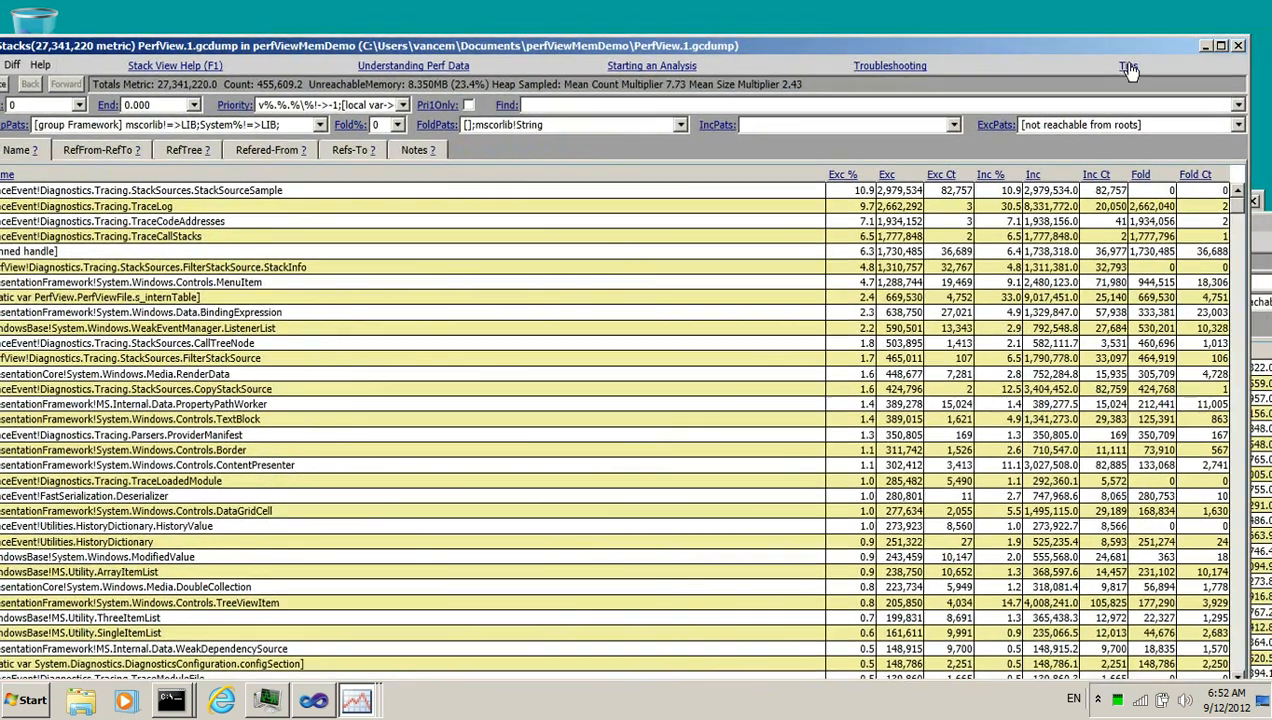
{"action": "left_click", "coordinate": [1219, 46]}
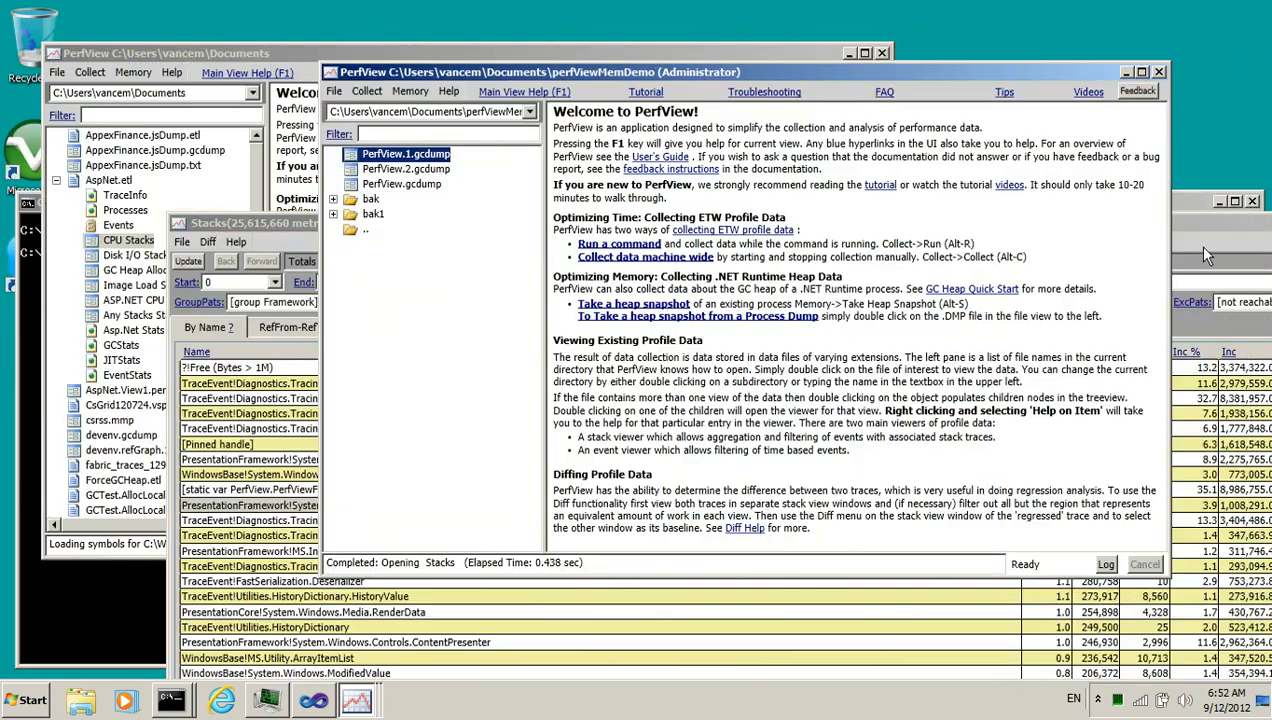
{"action": "left_click_drag", "start_coordinate": [1226, 224], "coordinate": [1065, 219]}
{"action": "left_click", "coordinate": [1251, 220]}
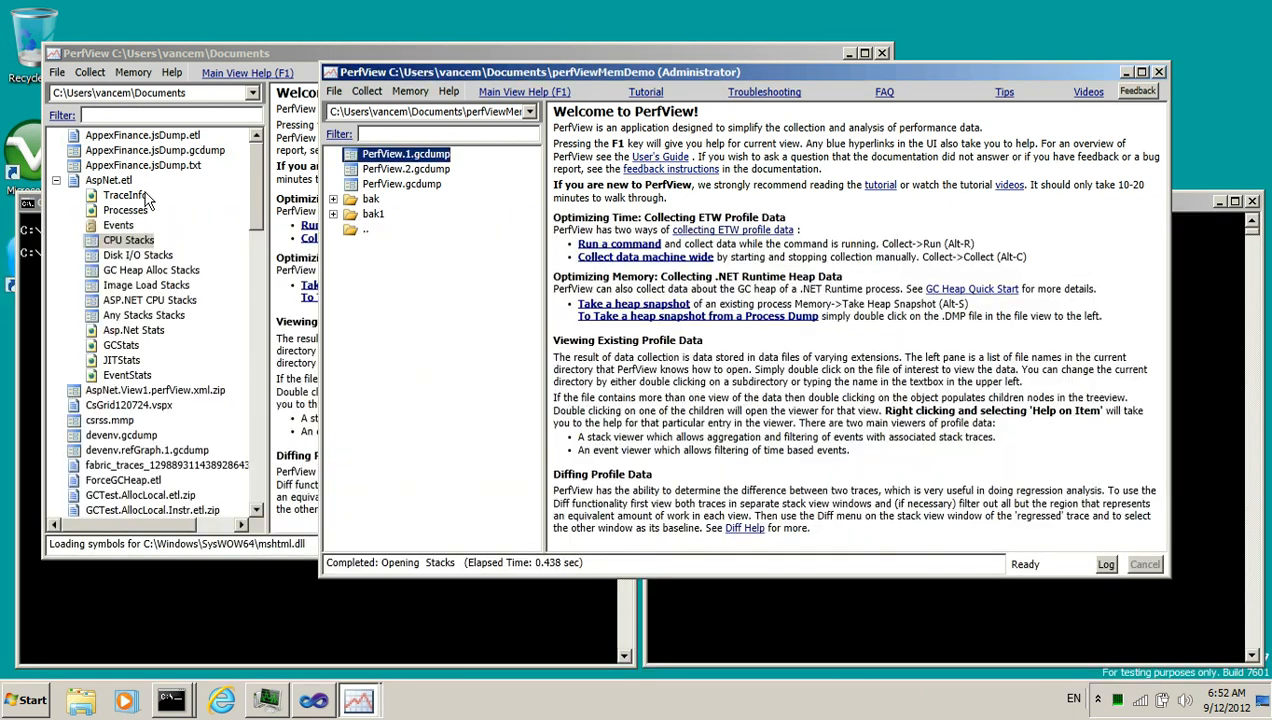